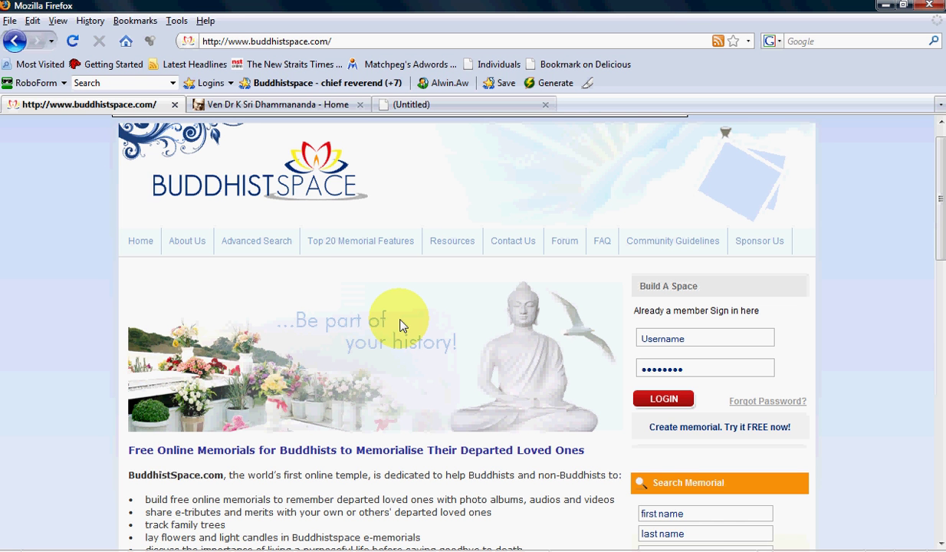
- Sign in to BuddhistSpace with the member account's username and password
{"action": "left_click", "coordinate": [735, 338]}
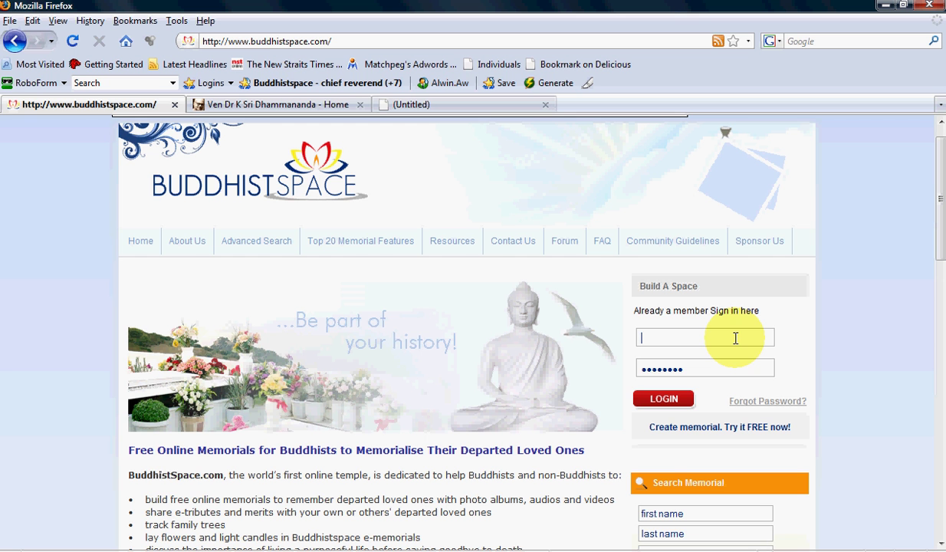
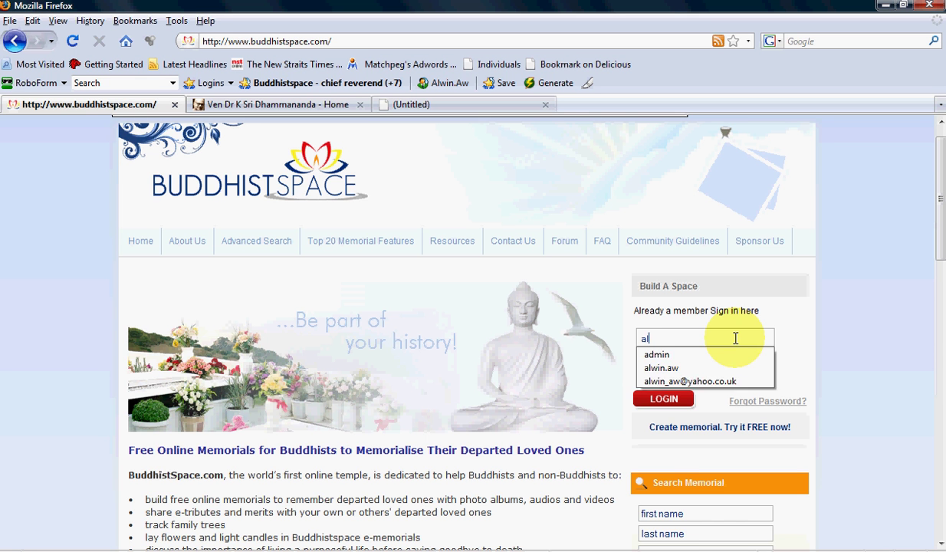
{"action": "key", "text": "Tab"}
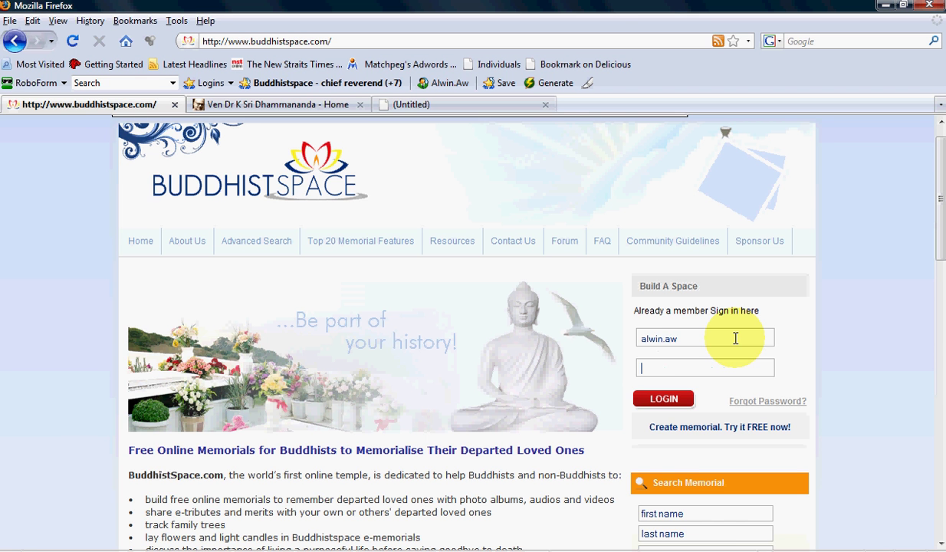
{"action": "type", "text": "•••••••••"}
{"action": "left_click", "coordinate": [657, 402]}
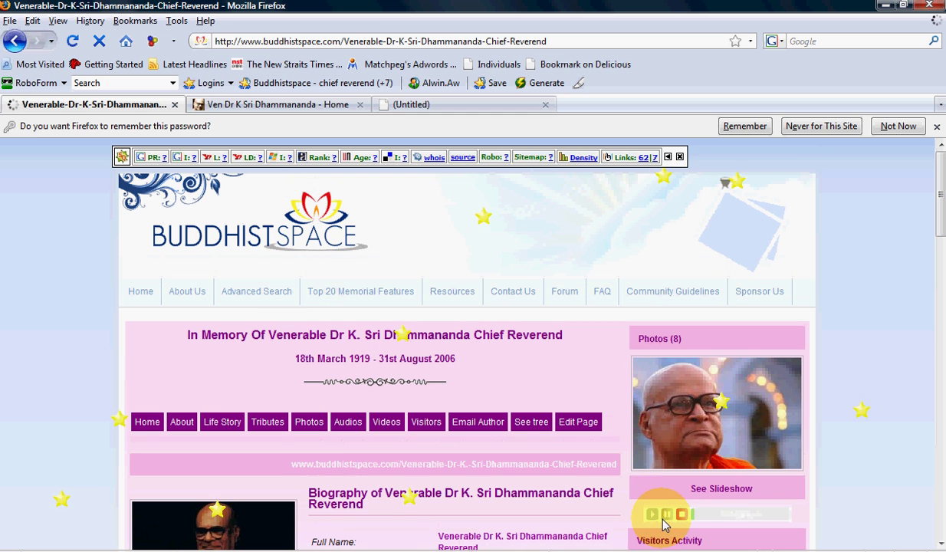
- Open the Edit Page view of the Venerable Dr K. Sri Dhammananda memorial
{"action": "scroll", "coordinate": [939, 219], "scroll_direction": "down", "scroll_amount": 5}
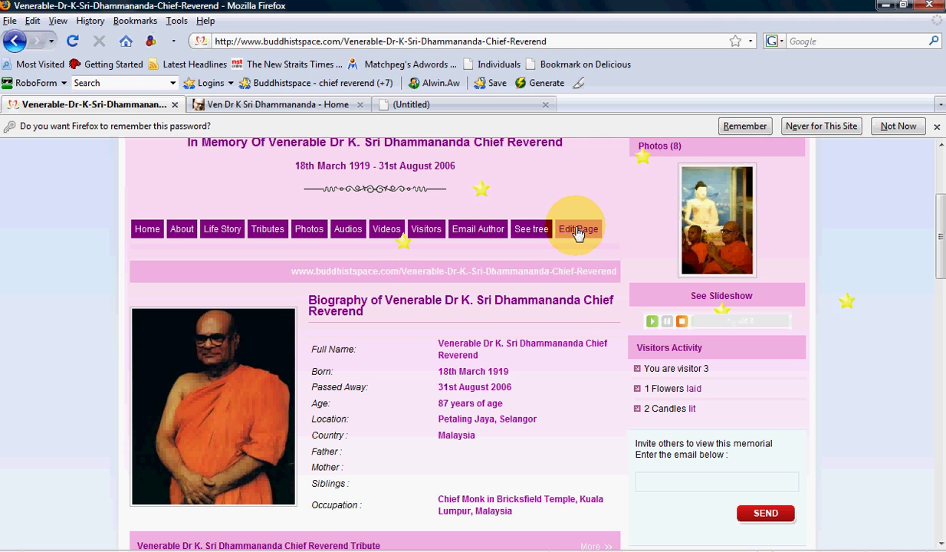
{"action": "left_click", "coordinate": [579, 233]}
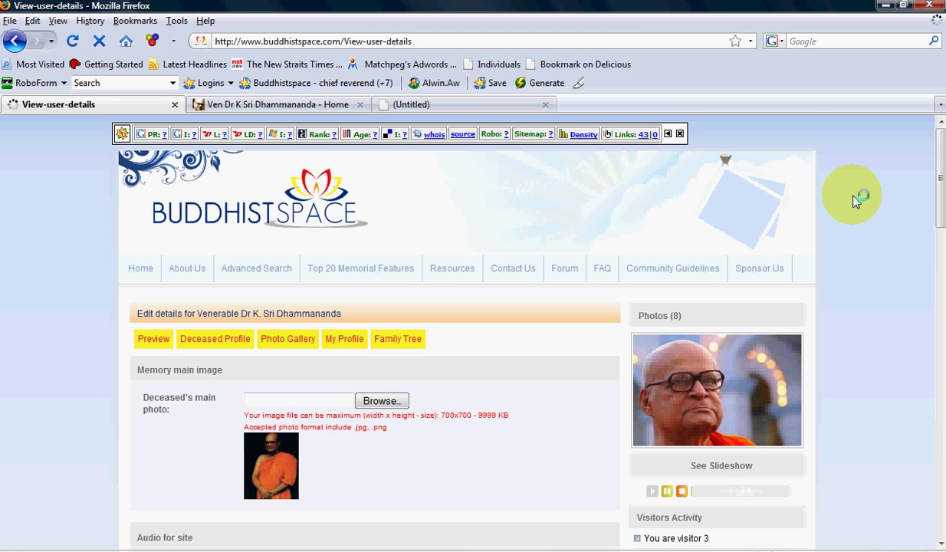
- Bring up the memorial's Photo Gallery editor, then switch to the ksridhammananda.com tab
{"action": "left_click", "coordinate": [652, 491]}
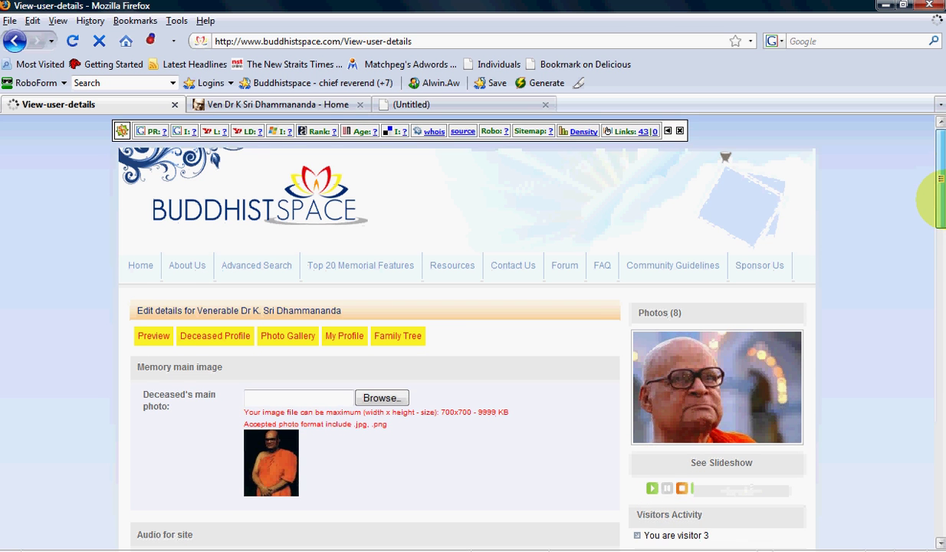
{"action": "scroll", "coordinate": [936, 194], "scroll_direction": "down", "scroll_amount": 3}
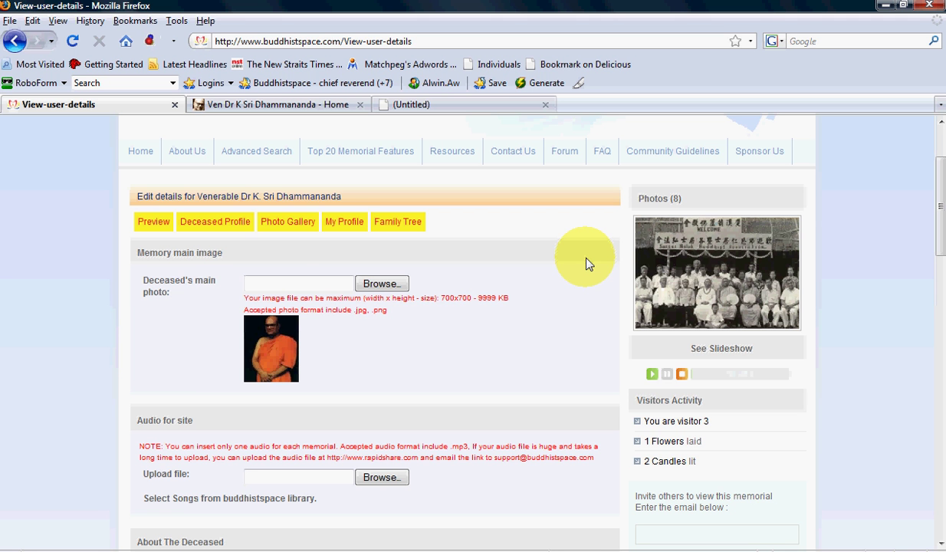
{"action": "left_click", "coordinate": [295, 232]}
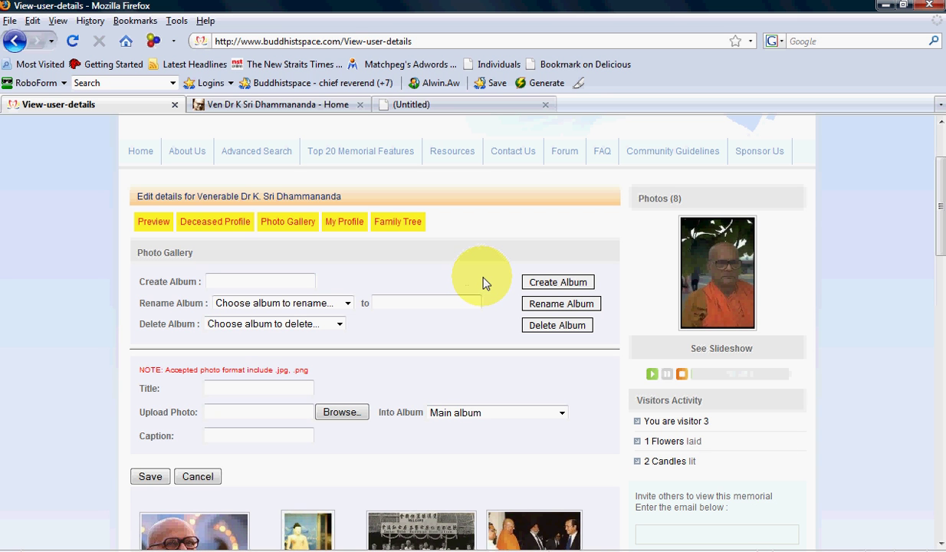
{"action": "left_click", "coordinate": [276, 282]}
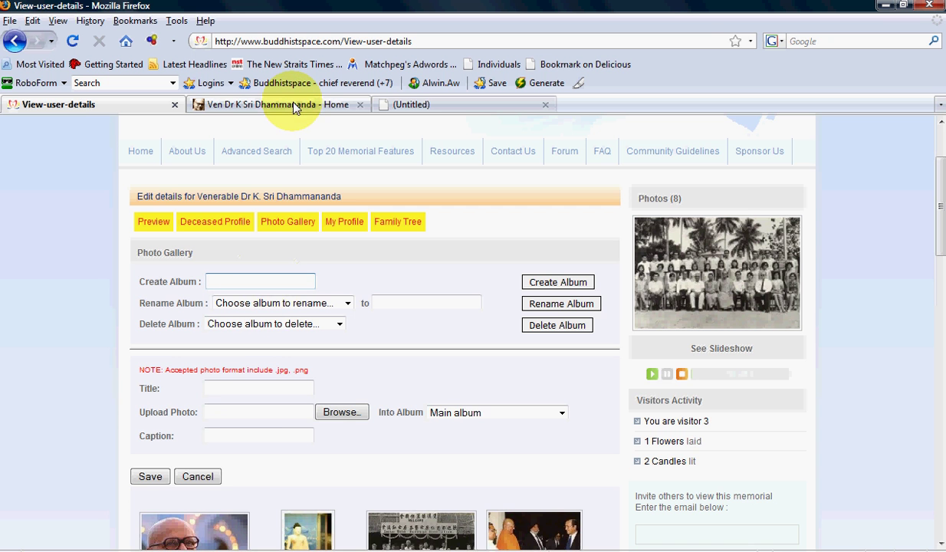
{"action": "left_click", "coordinate": [265, 105]}
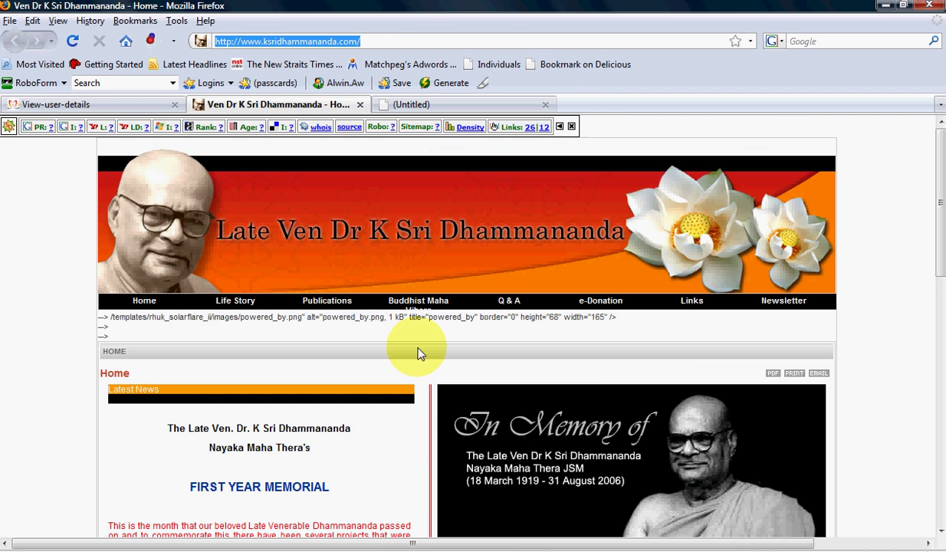
- Scroll through the ksridhammananda.com home page, then switch to the blank untitled tab
{"action": "scroll", "coordinate": [943, 223], "scroll_direction": "down", "scroll_amount": 2}
{"action": "left_click_drag", "start_coordinate": [944, 228], "coordinate": [944, 242]}
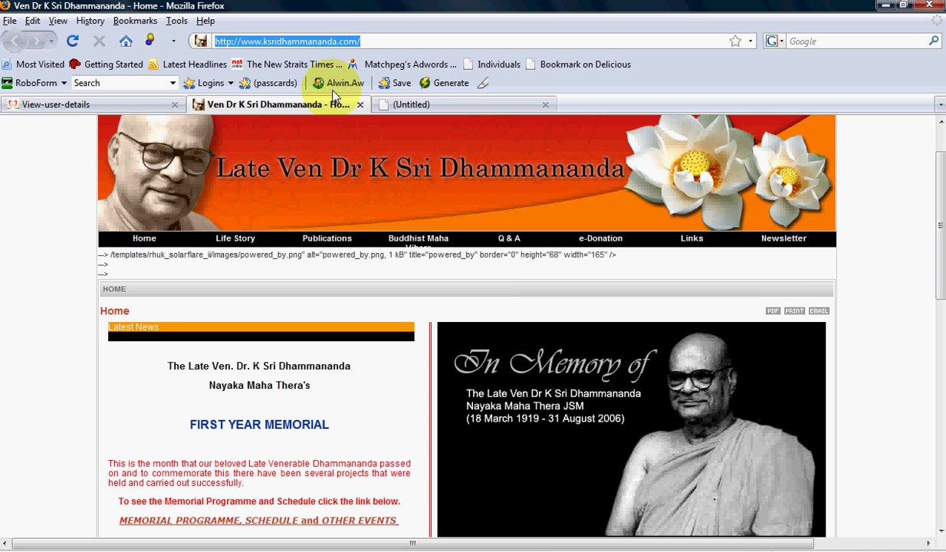
{"action": "left_click", "coordinate": [239, 41]}
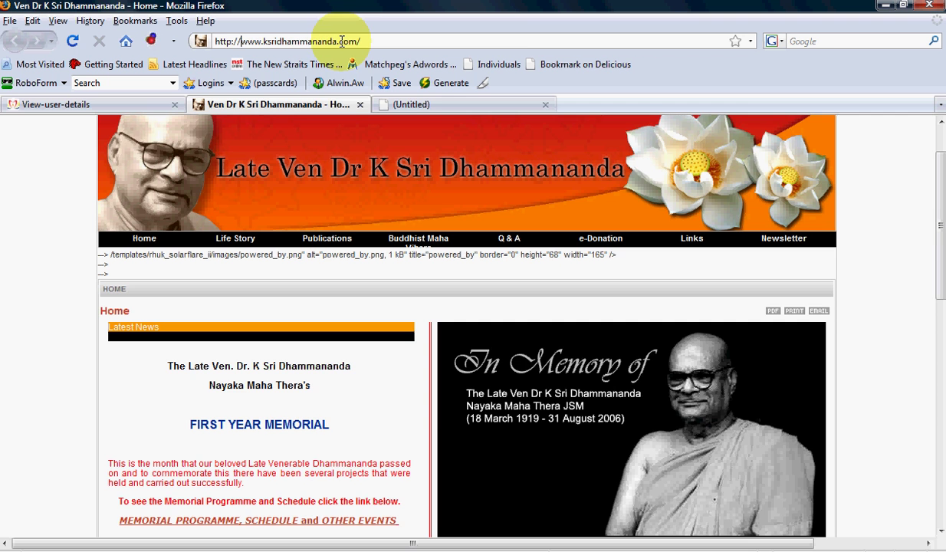
{"action": "left_click", "coordinate": [415, 105]}
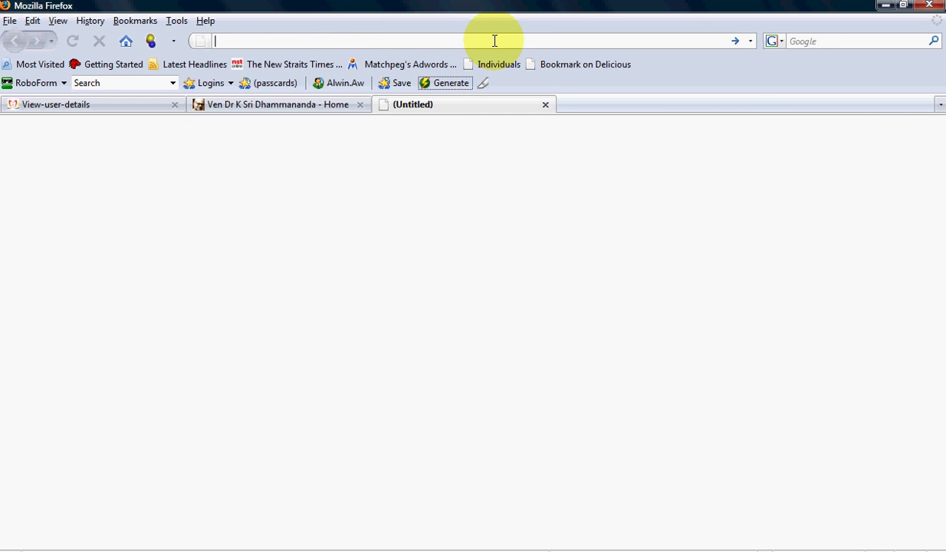
- Load google.com/images in the blank tab and scroll the Lying In State photo page
{"action": "type", "text": "goog"}
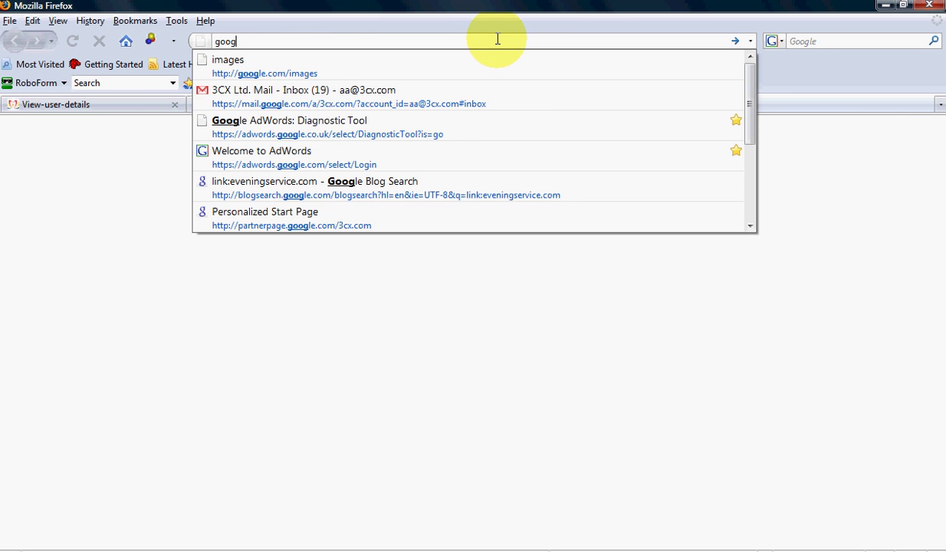
{"action": "type", "text": "le.com"}
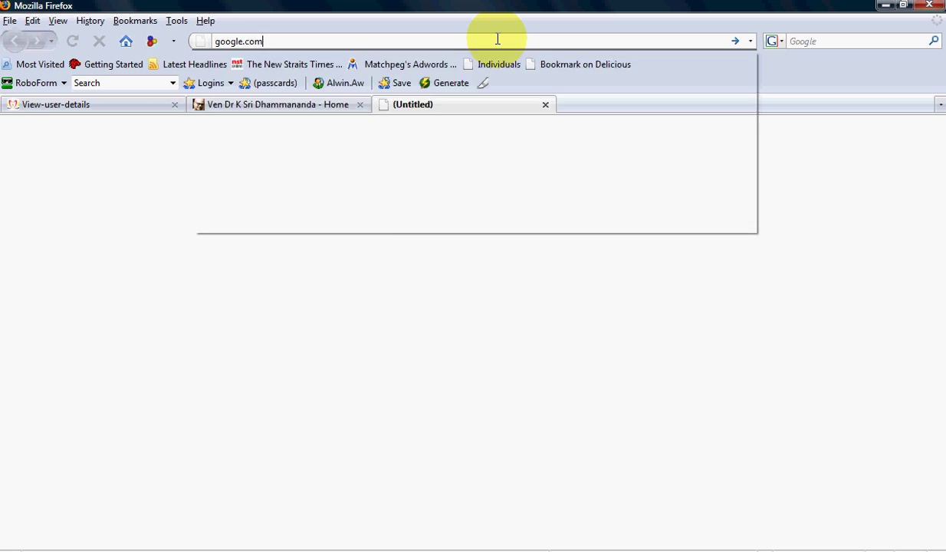
{"action": "type", "text": "/image"}
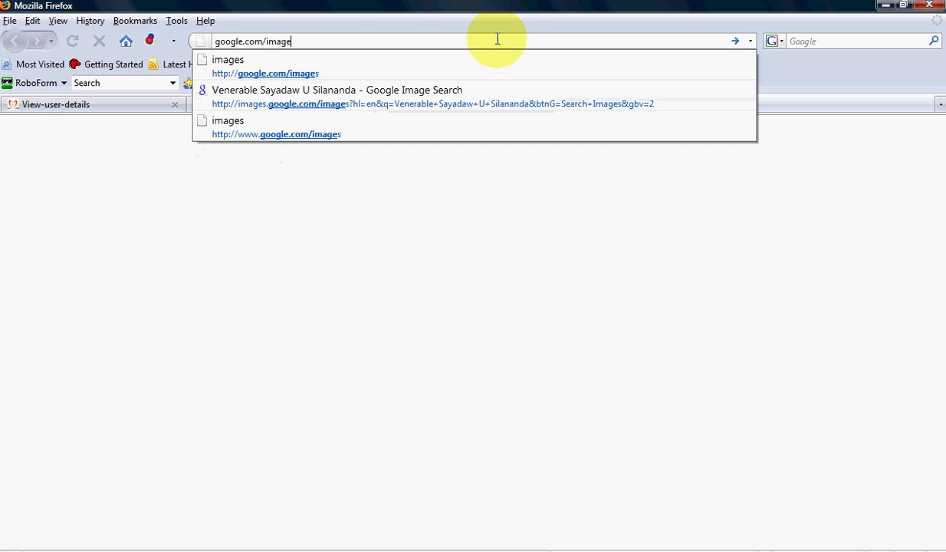
{"action": "type", "text": "s"}
{"action": "key", "text": "Return"}
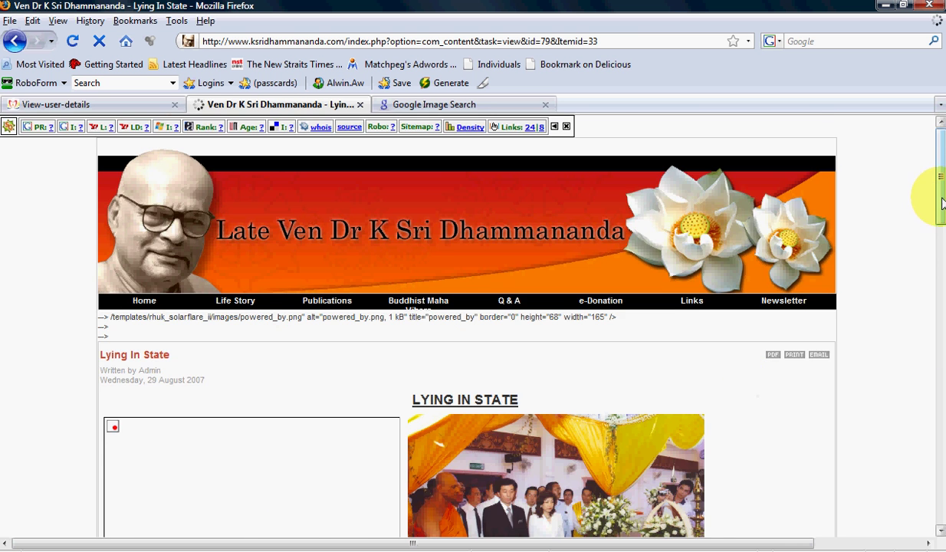
{"action": "left_click_drag", "start_coordinate": [936, 191], "coordinate": [940, 247]}
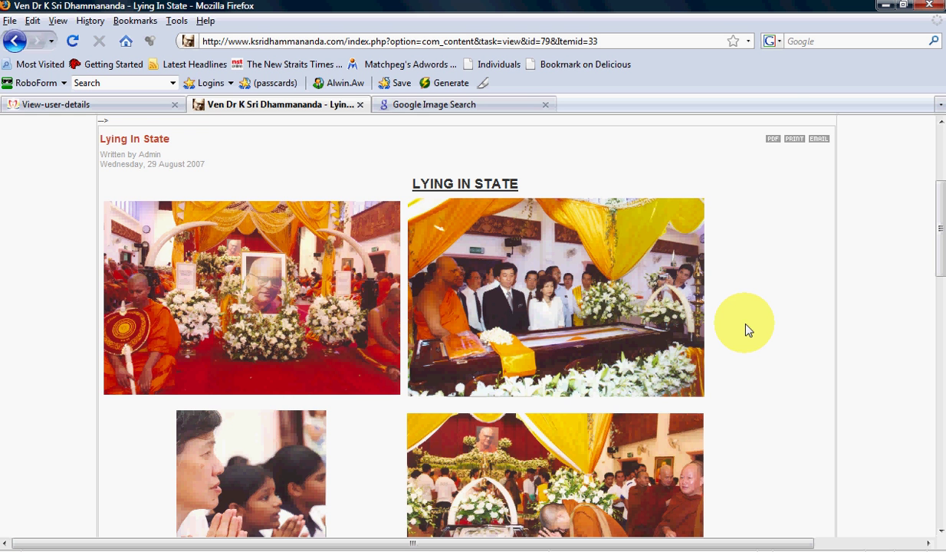
- Start saving the second Lying In State photo into the inner Chief Reverend folder
{"action": "right_click", "coordinate": [590, 318]}
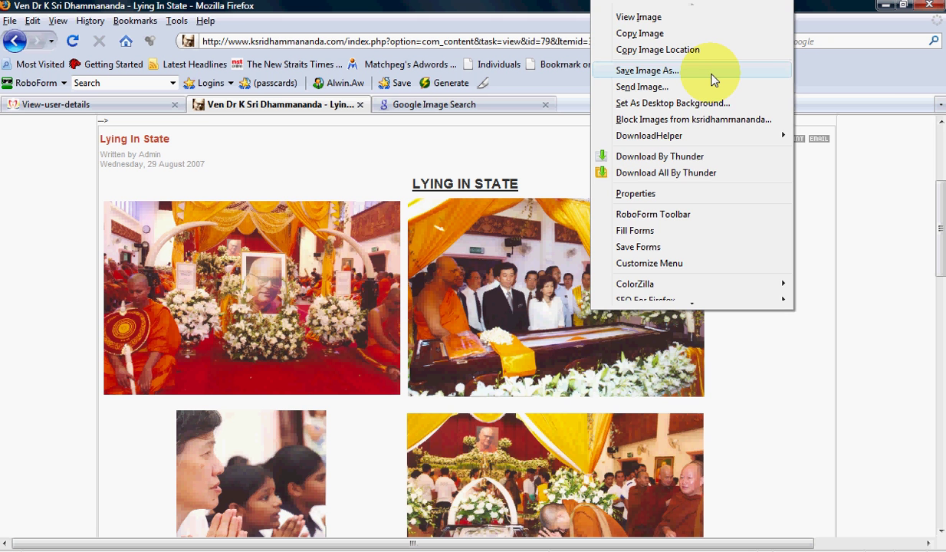
{"action": "left_click", "coordinate": [713, 77]}
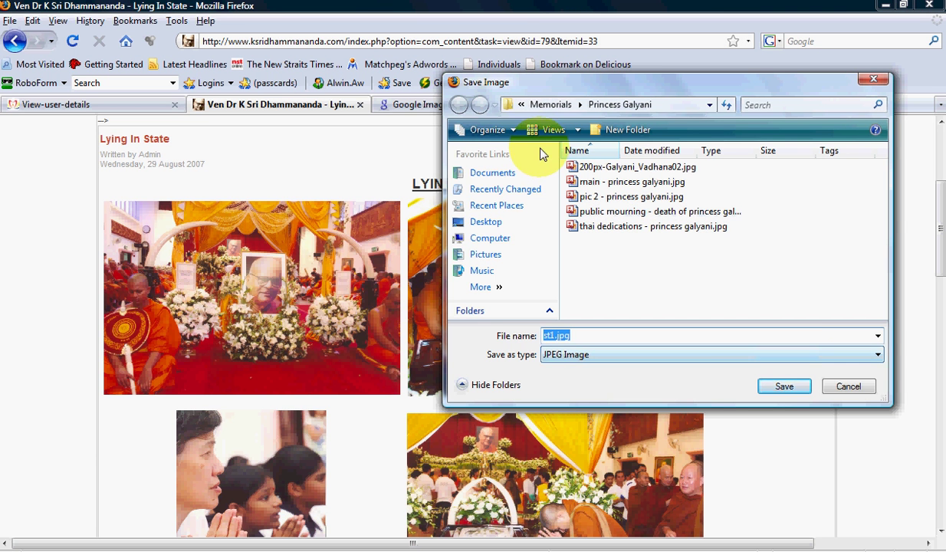
{"action": "left_click", "coordinate": [549, 105]}
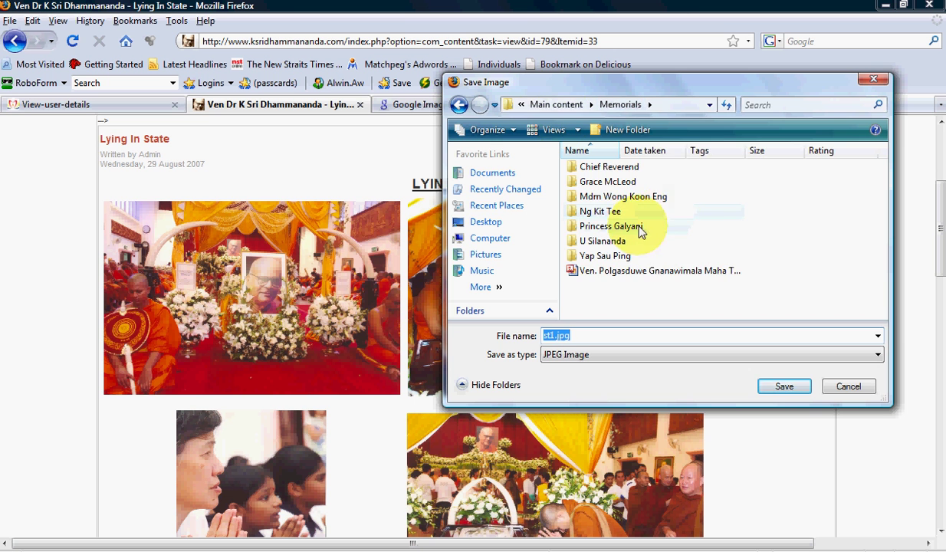
{"action": "left_click", "coordinate": [688, 168]}
{"action": "double_click", "coordinate": [687, 168]}
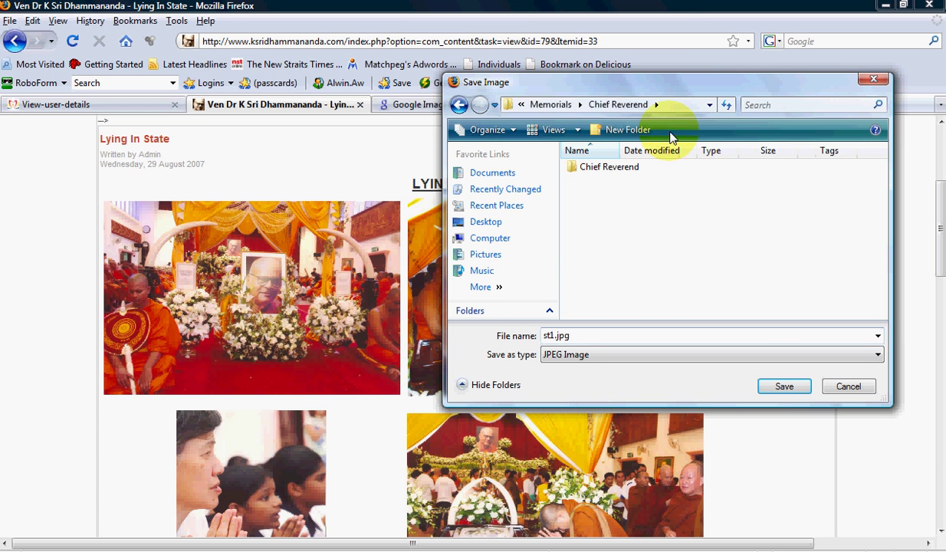
{"action": "left_click_drag", "start_coordinate": [667, 85], "coordinate": [734, 153]}
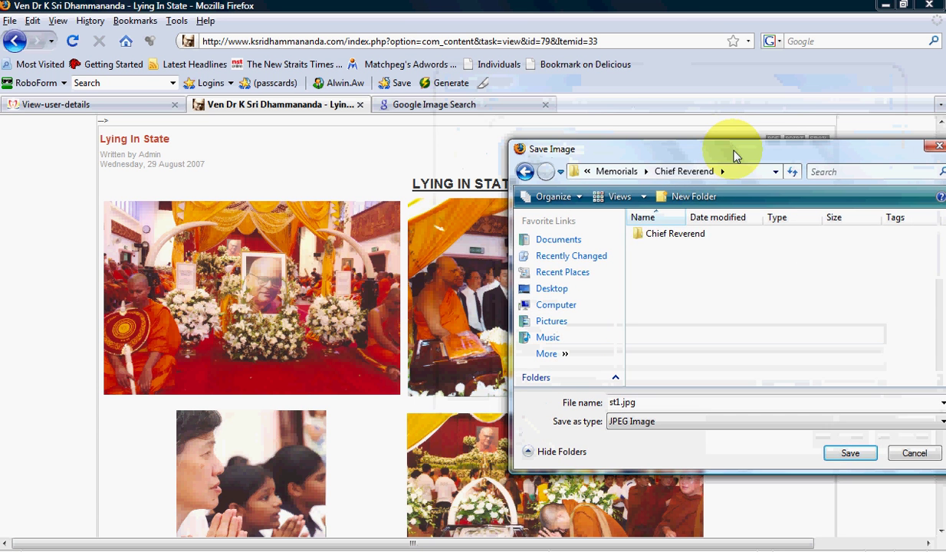
{"action": "left_click", "coordinate": [675, 235]}
{"action": "double_click", "coordinate": [676, 235]}
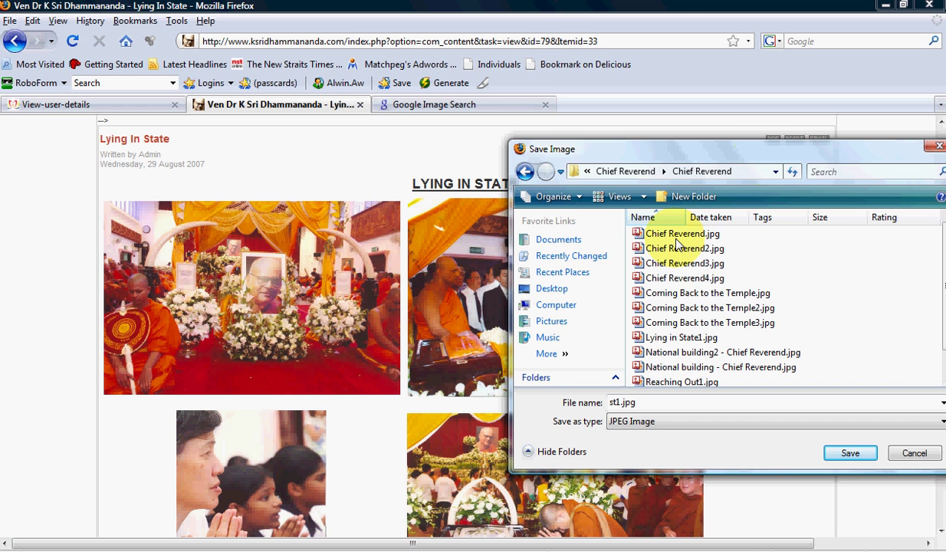
{"action": "left_click_drag", "start_coordinate": [772, 158], "coordinate": [780, 186]}
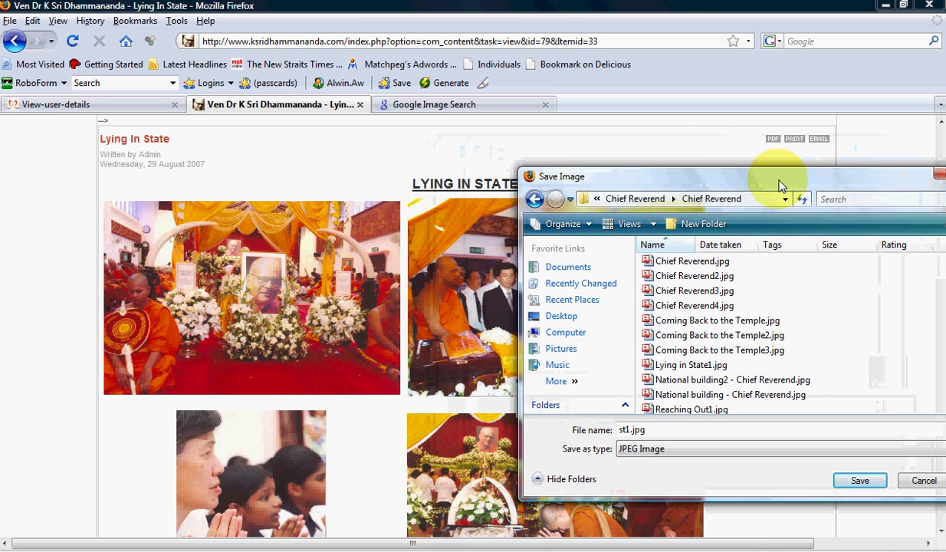
- Name the photo 'Lying in State2.jpg' and save it
{"action": "left_click", "coordinate": [675, 367]}
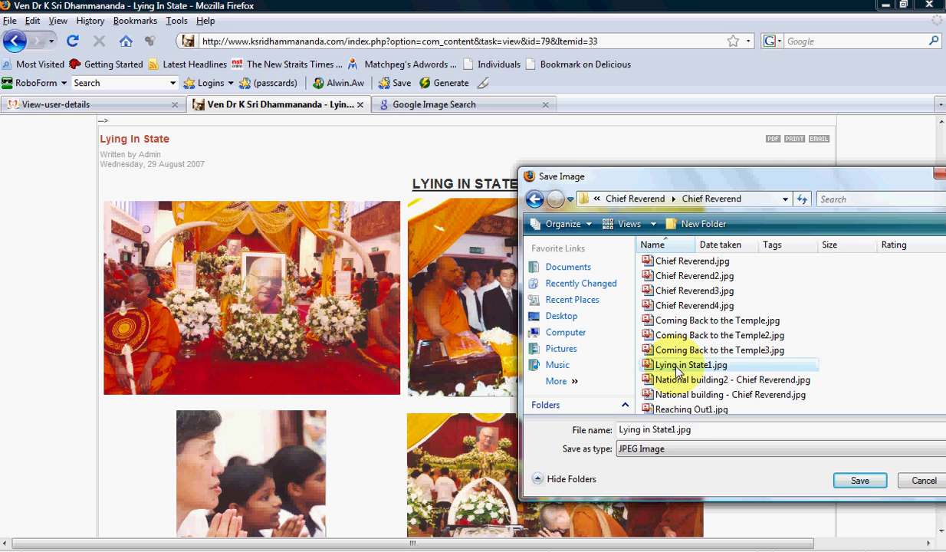
{"action": "left_click", "coordinate": [678, 431]}
{"action": "left_click", "coordinate": [678, 431]}
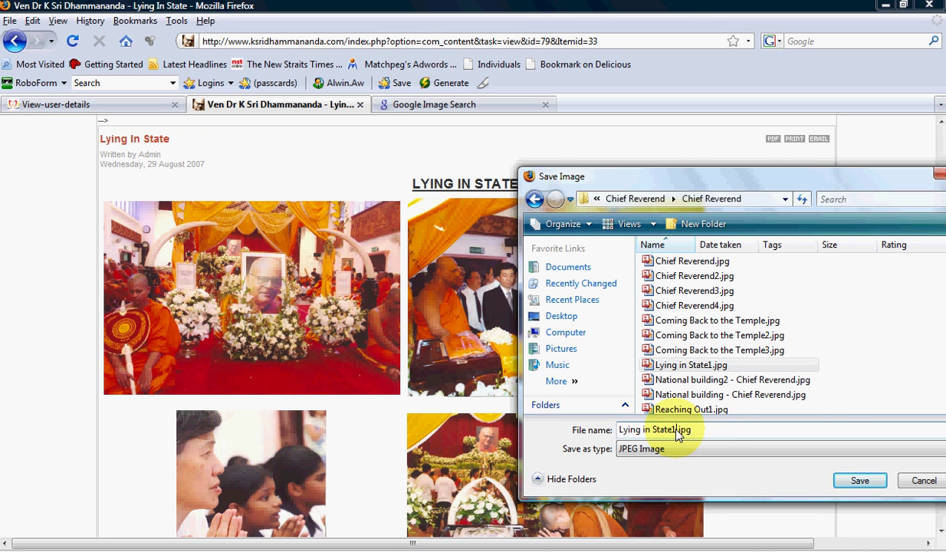
{"action": "key", "text": "BackSpace"}
{"action": "type", "text": "2"}
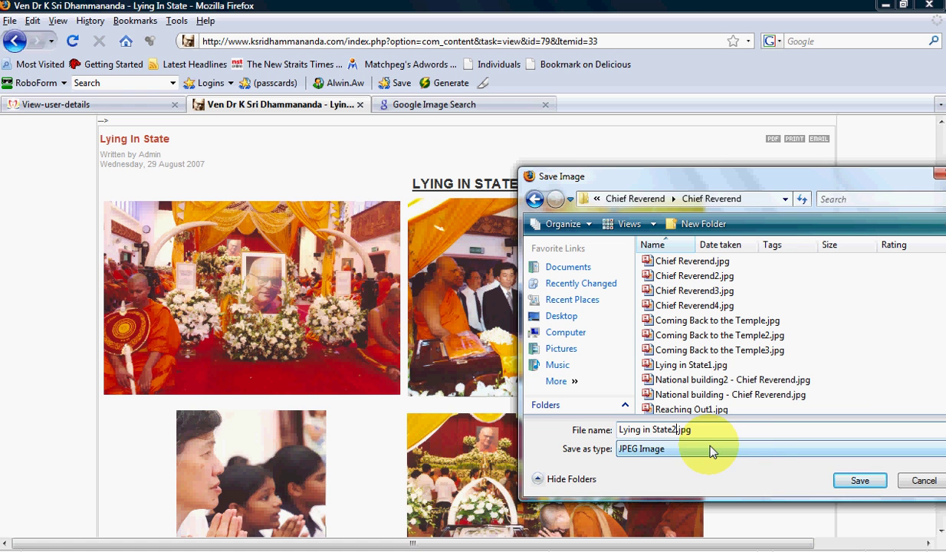
{"action": "left_click", "coordinate": [848, 482]}
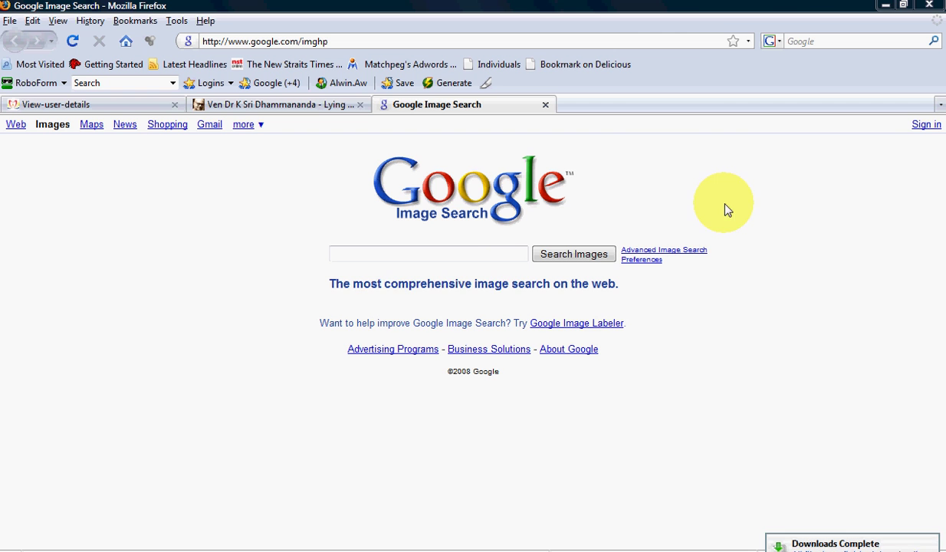
- Search Google Images for 'Sri Dhammananda' and open the Nalanda Memorial Day 2007 photo
{"action": "left_click", "coordinate": [453, 261]}
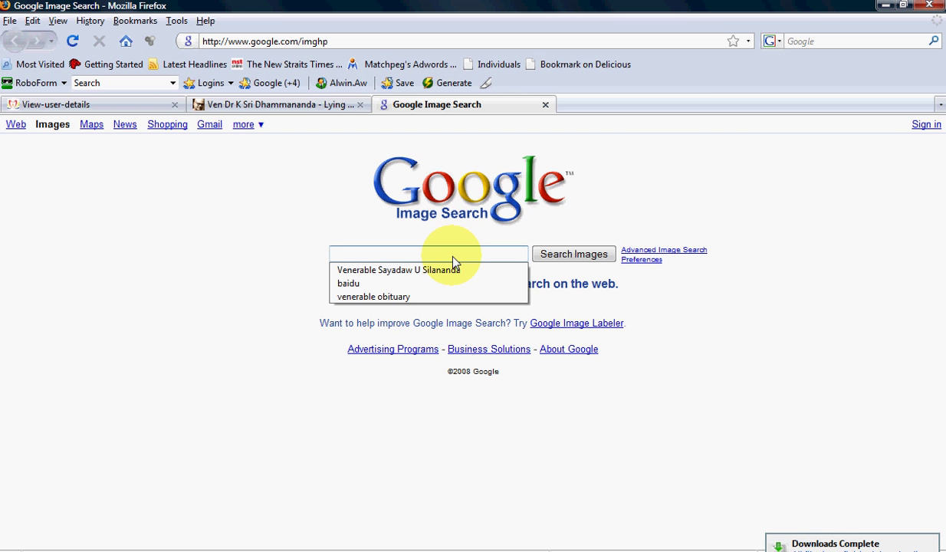
{"action": "type", "text": "S"}
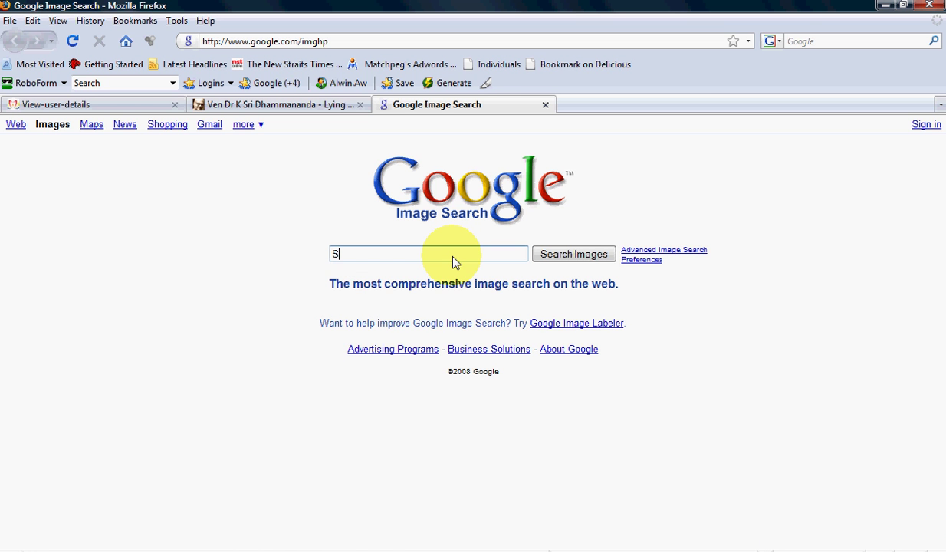
{"action": "type", "text": "ri Dhammananda"}
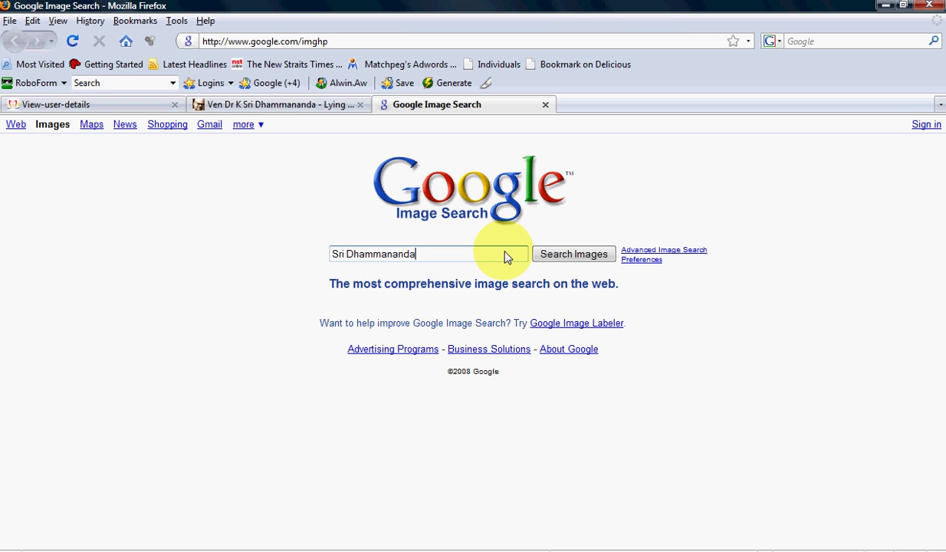
{"action": "left_click", "coordinate": [565, 255]}
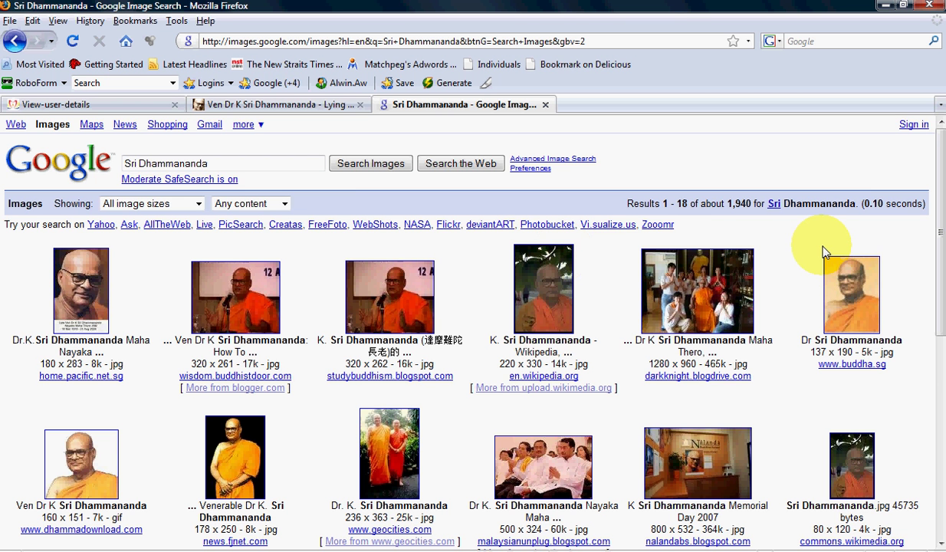
{"action": "left_click_drag", "start_coordinate": [936, 236], "coordinate": [937, 295]}
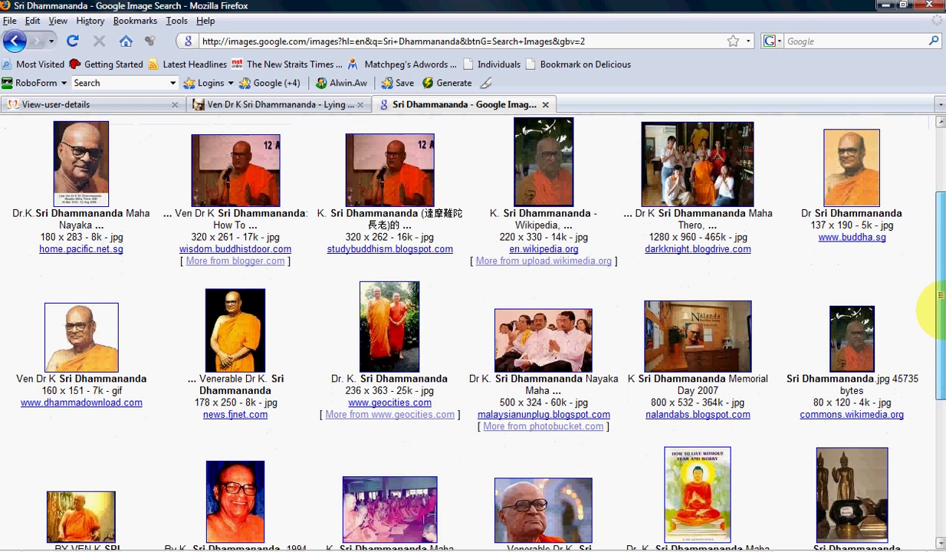
{"action": "left_click", "coordinate": [704, 345]}
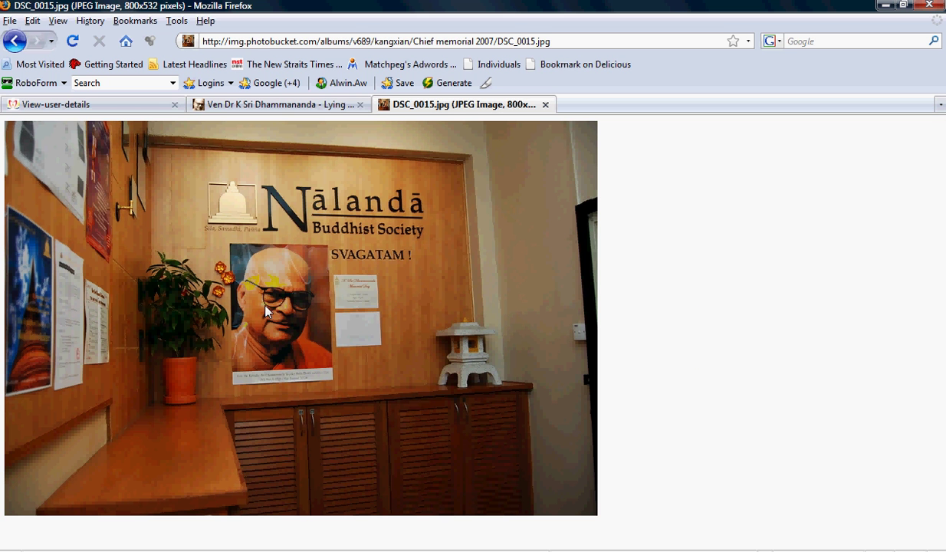
- Save the DSC_0015 photo as 'Chief Memorial in Nalanda Buddhist Society.jpg'
{"action": "right_click", "coordinate": [384, 239]}
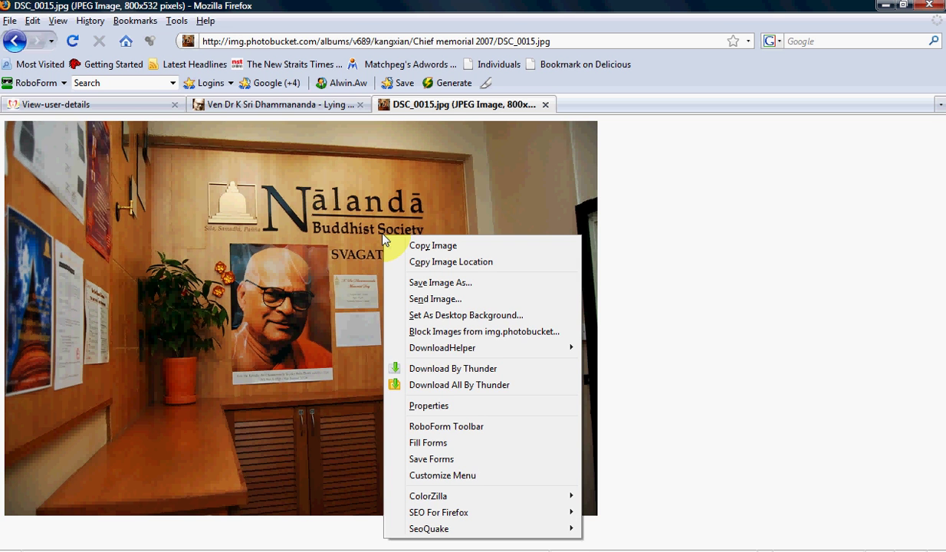
{"action": "left_click", "coordinate": [441, 283]}
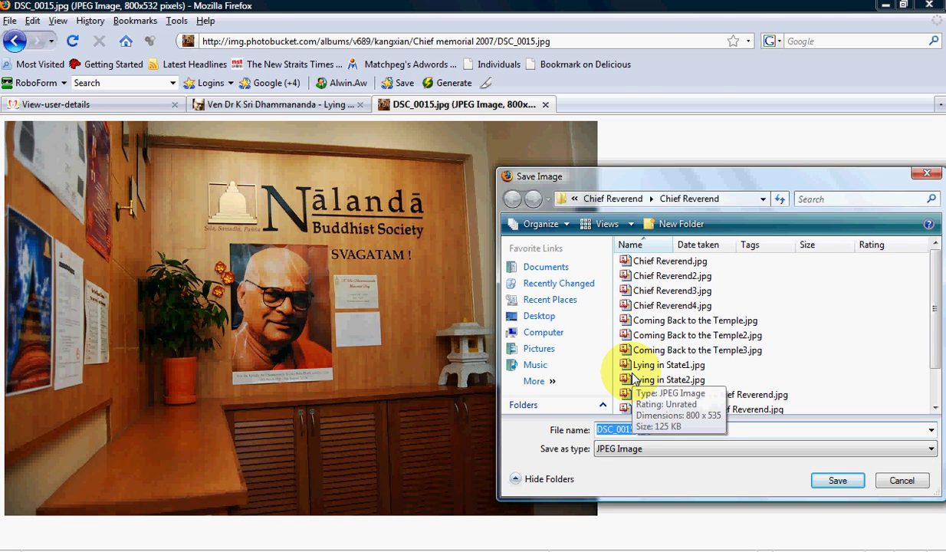
{"action": "left_click_drag", "start_coordinate": [670, 174], "coordinate": [586, 145]}
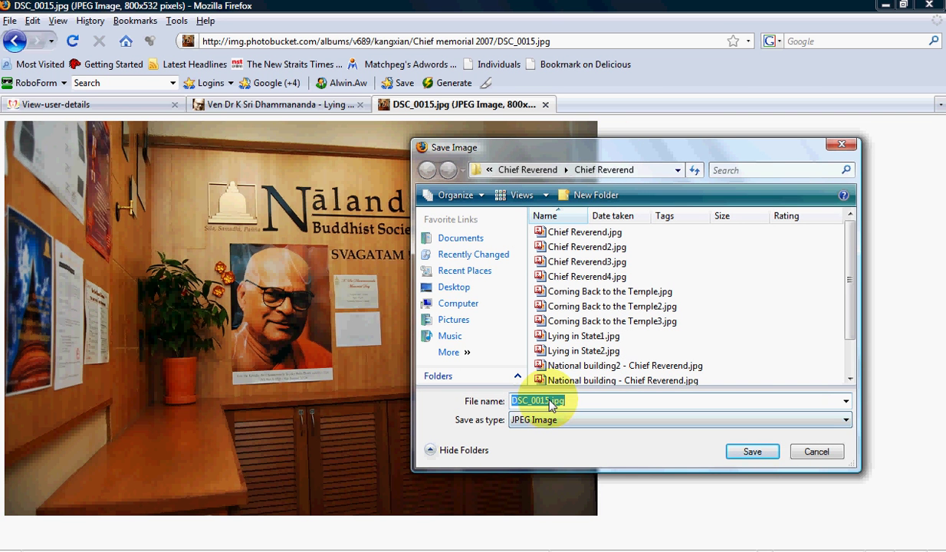
{"action": "left_click_drag", "start_coordinate": [549, 400], "coordinate": [509, 400]}
{"action": "type", "text": "Chief Me"}
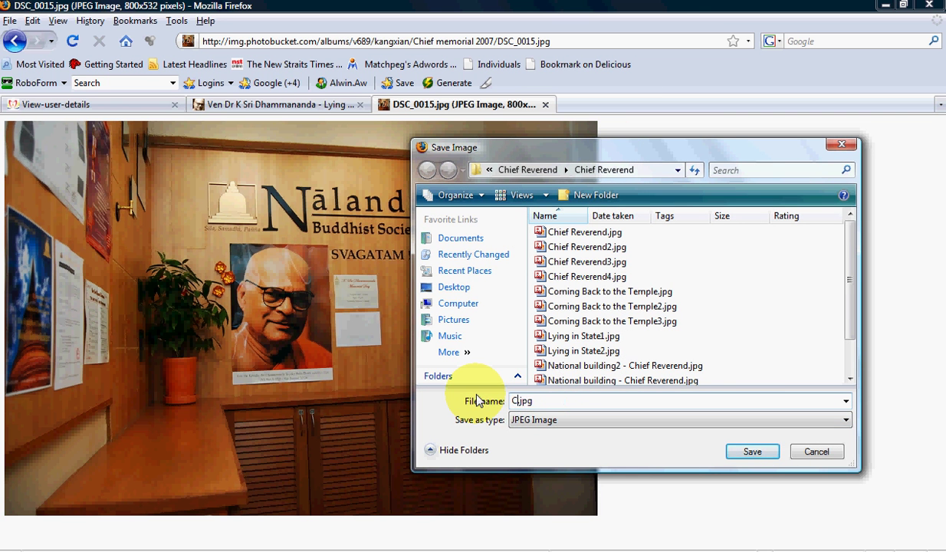
{"action": "type", "text": "morial"}
{"action": "type", "text": " in "}
{"action": "type", "text": "Nalanda B"}
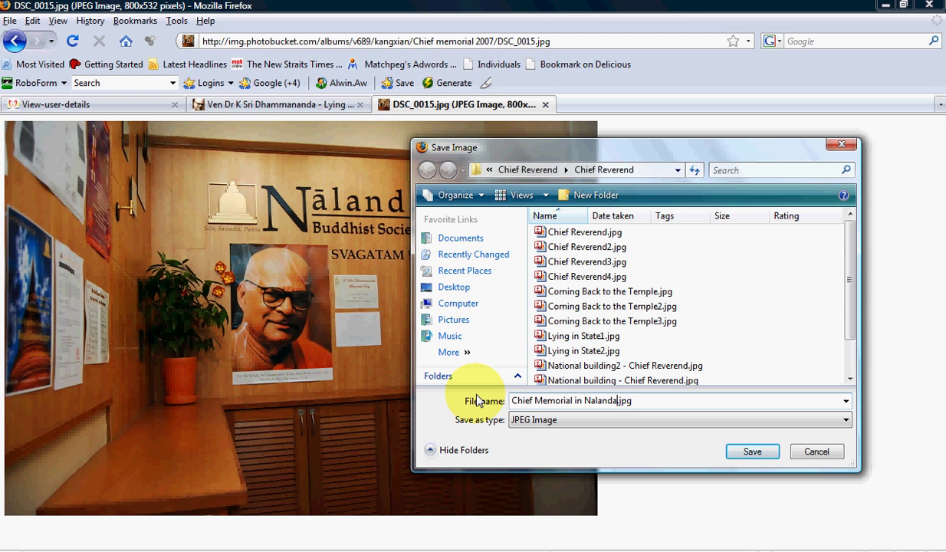
{"action": "type", "text": "uddhist Society"}
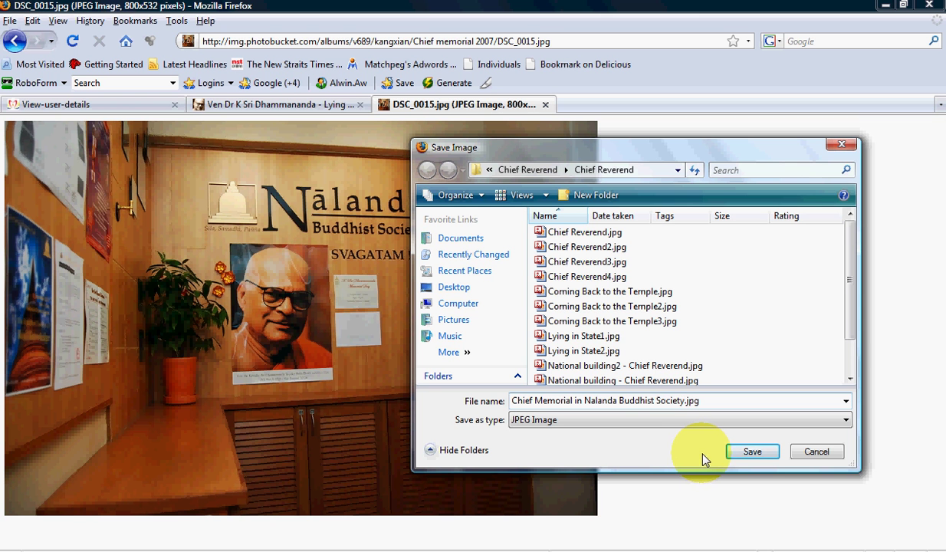
{"action": "left_click", "coordinate": [750, 452]}
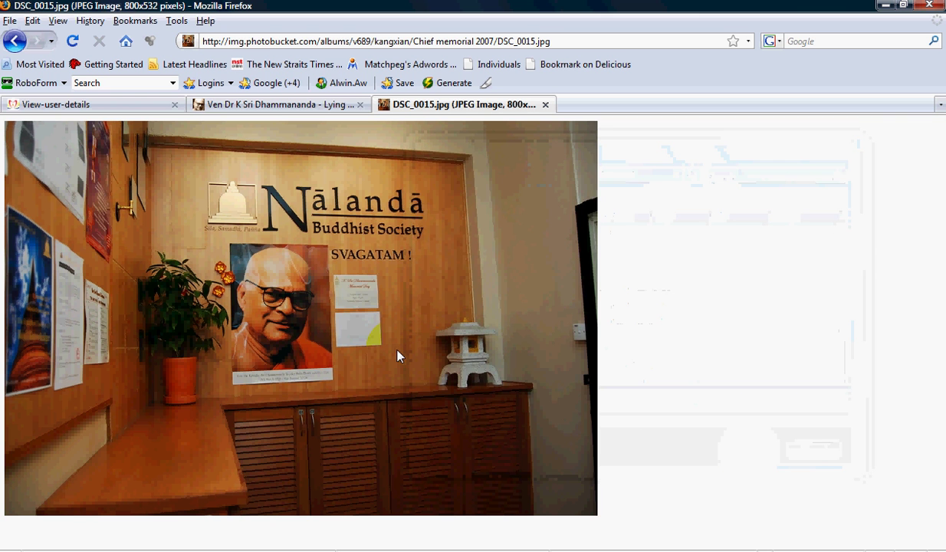
- Back in the memorial editor, create the 'Funeral Day' album and dismiss the confirmation
{"action": "key", "text": "ctrl+Tab"}
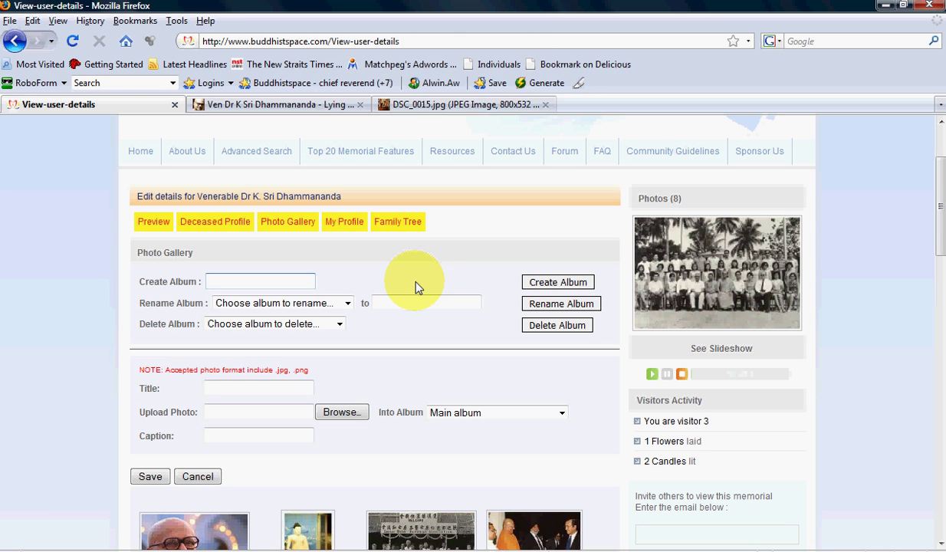
{"action": "left_click", "coordinate": [307, 284]}
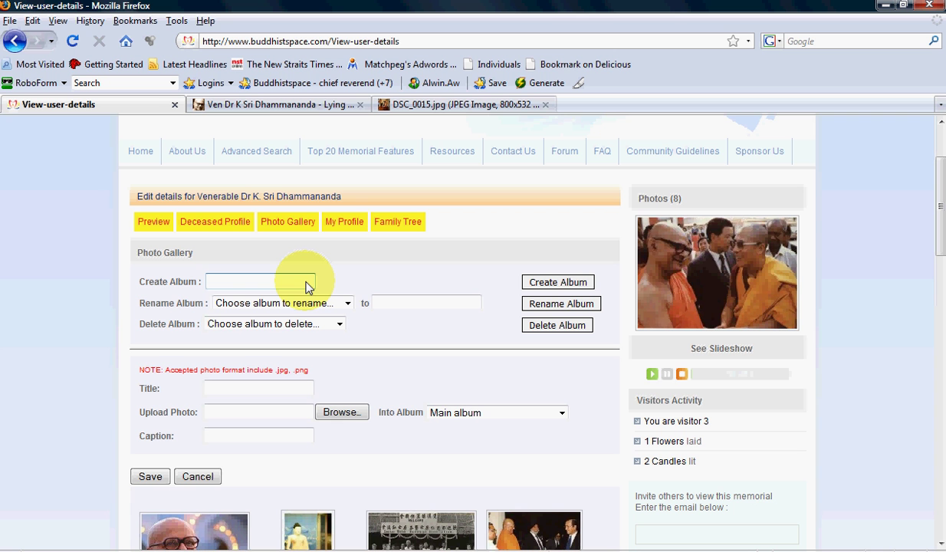
{"action": "type", "text": "Funer"}
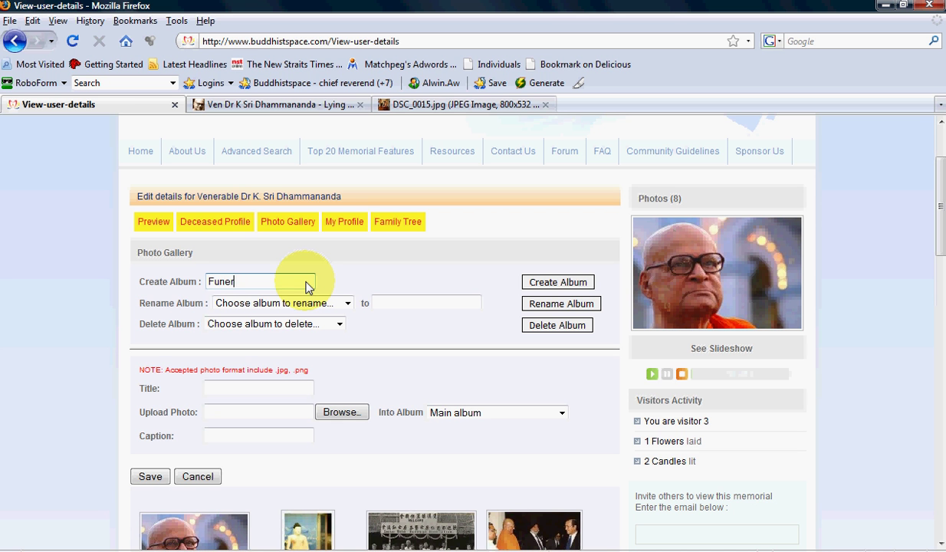
{"action": "type", "text": "al Day"}
{"action": "left_click", "coordinate": [558, 283]}
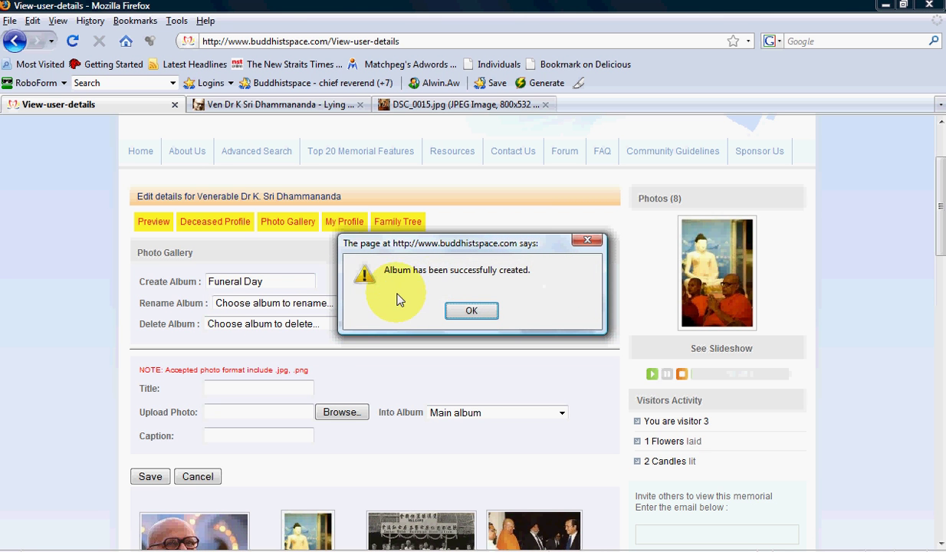
{"action": "left_click", "coordinate": [472, 312]}
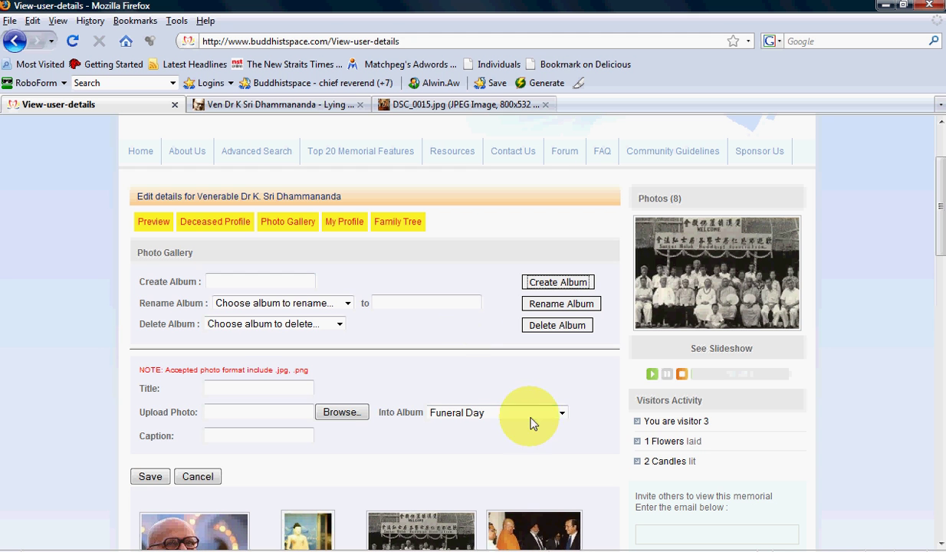
- Attach Lying in State1.jpg from the Chief Reverend folder as the photo to upload
{"action": "left_click", "coordinate": [342, 417]}
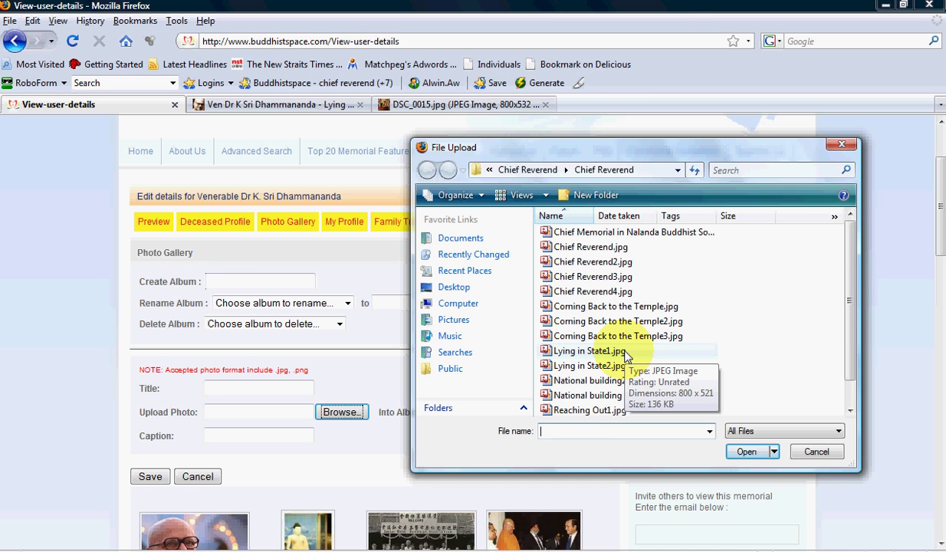
{"action": "left_click", "coordinate": [627, 354]}
{"action": "double_click", "coordinate": [627, 354]}
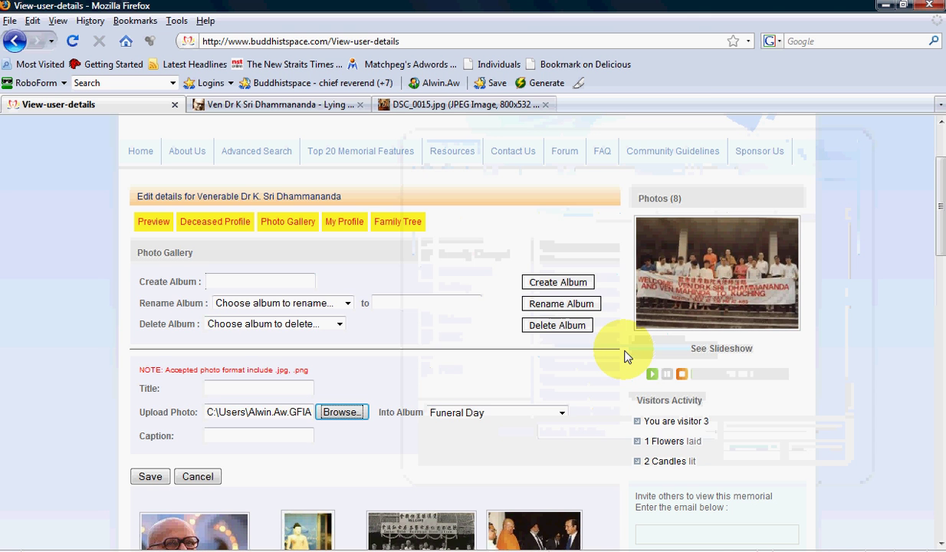
{"action": "left_click", "coordinate": [270, 394]}
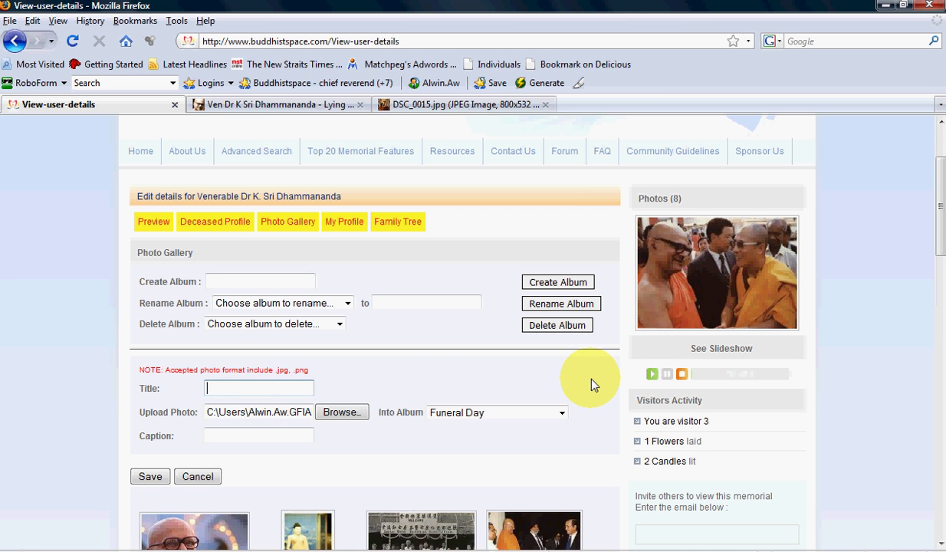
- Replace the photo title 'Lying' with 'Courtesy of K Sri Dhammananda Website'
{"action": "type", "text": "Lying"}
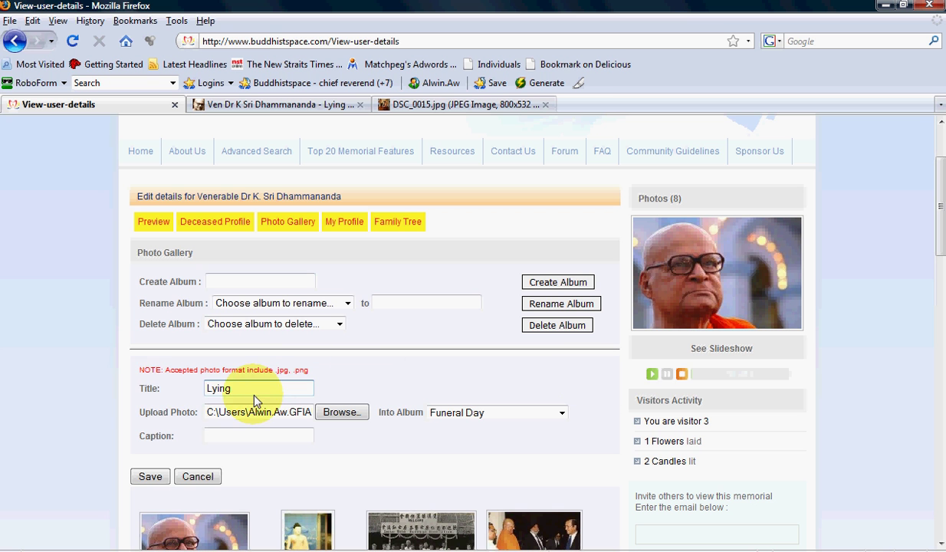
{"action": "left_click_drag", "start_coordinate": [256, 400], "coordinate": [148, 396]}
{"action": "left_click_drag", "start_coordinate": [249, 396], "coordinate": [177, 394]}
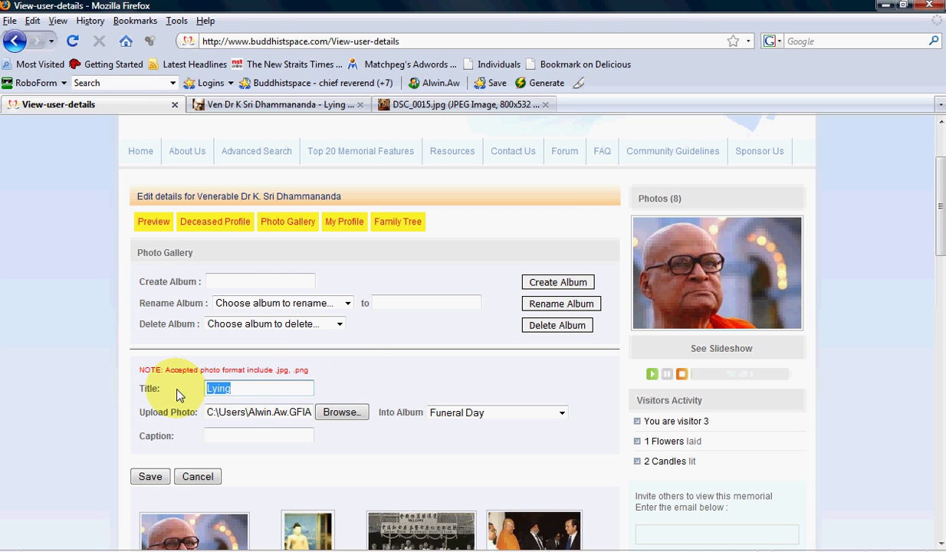
{"action": "key", "text": "BackSpace"}
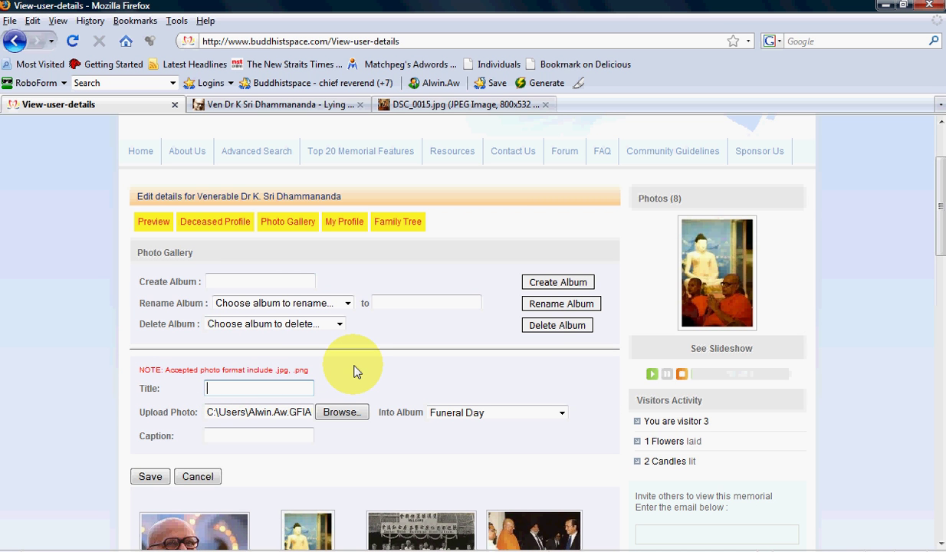
{"action": "type", "text": "S"}
{"action": "type", "text": "ou"}
{"action": "key", "text": "BackSpace"}
{"action": "key", "text": "BackSpace"}
{"action": "key", "text": "BackSpace"}
{"action": "type", "text": "Courtesy of"}
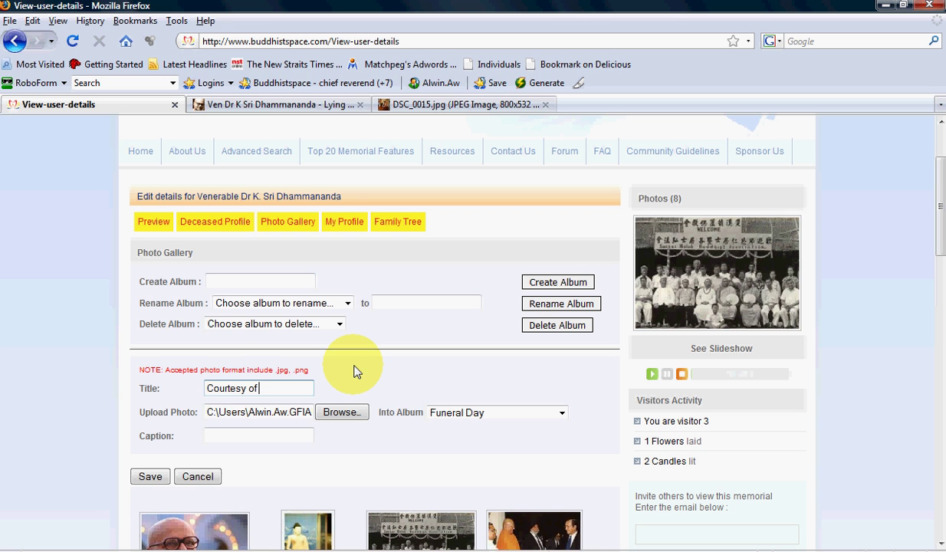
{"action": "type", "text": " K"}
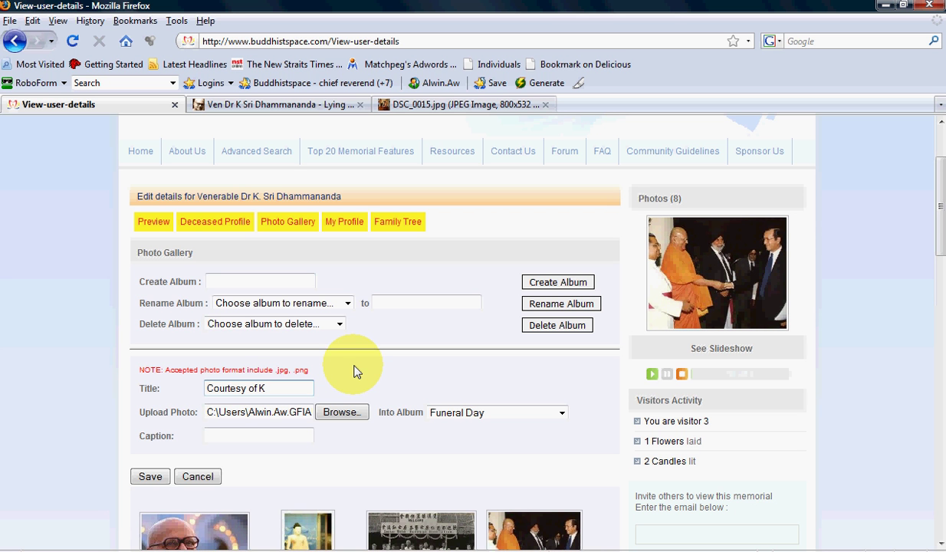
{"action": "type", "text": " Sri Dhammananda"}
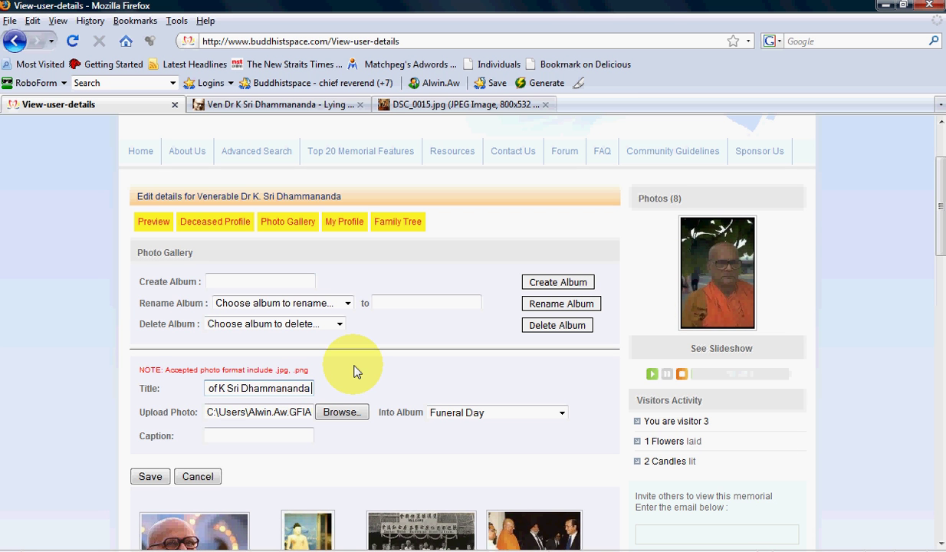
{"action": "type", "text": " Website"}
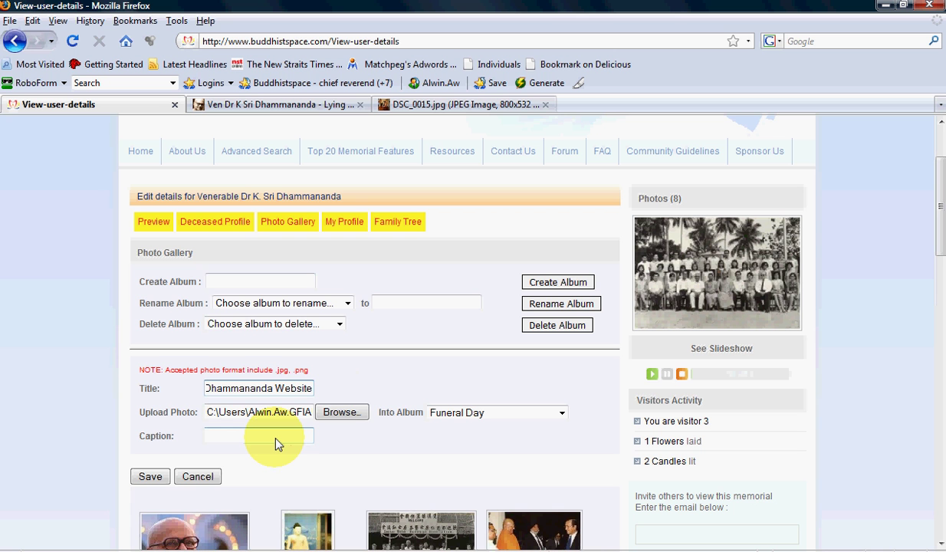
- Enter the caption 'Lying in State - Funeral Setup in Bricksfield Temple' for the photo
{"action": "left_click", "coordinate": [277, 443]}
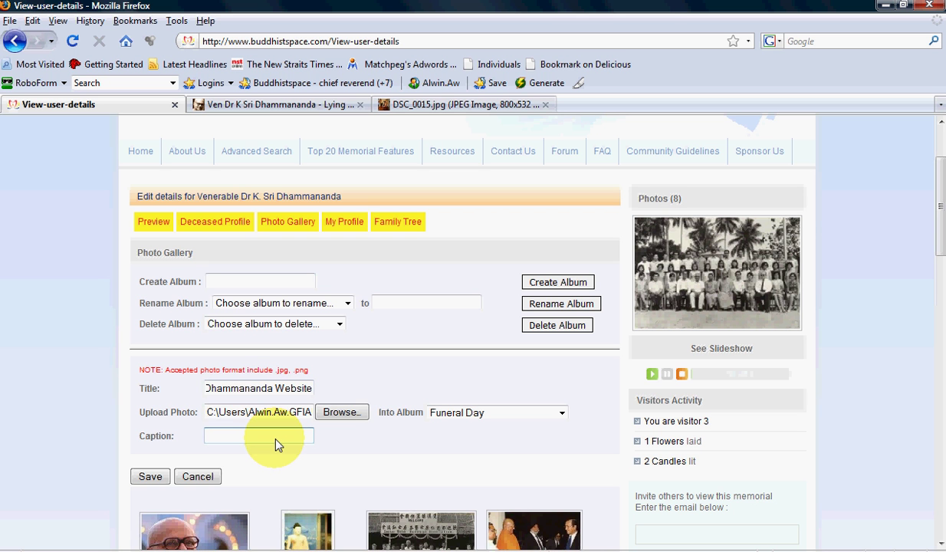
{"action": "type", "text": "Lying in"}
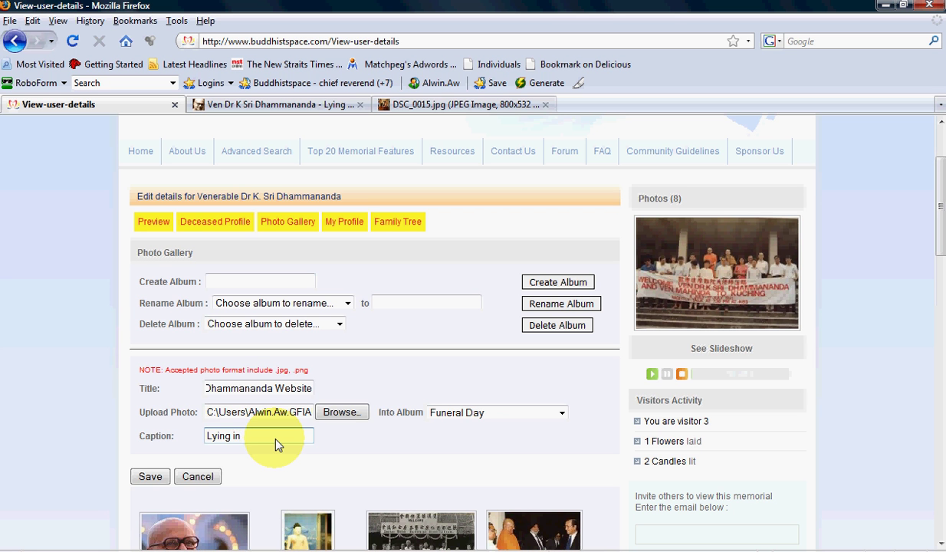
{"action": "type", "text": " Sta"}
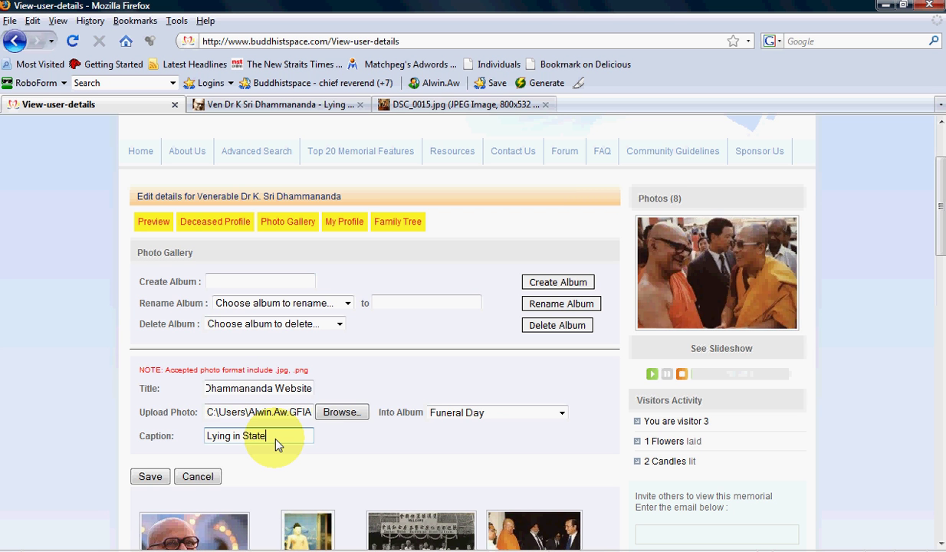
{"action": "type", "text": "te"}
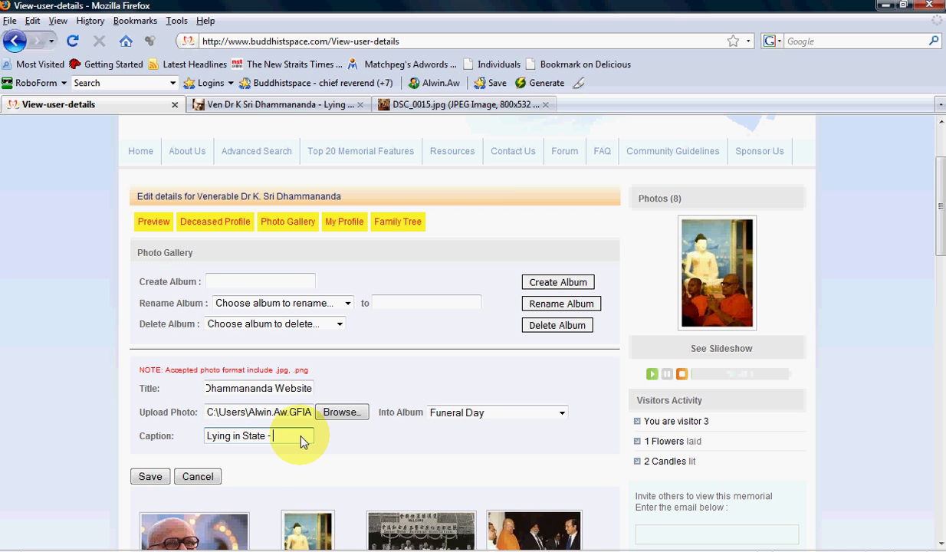
{"action": "type", "text": " - Funeral "}
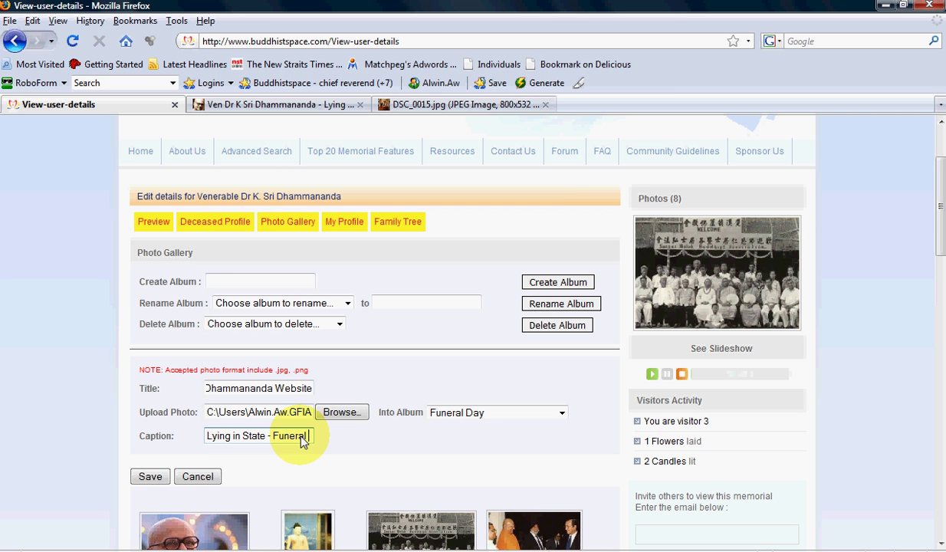
{"action": "type", "text": "Setup in Brick"}
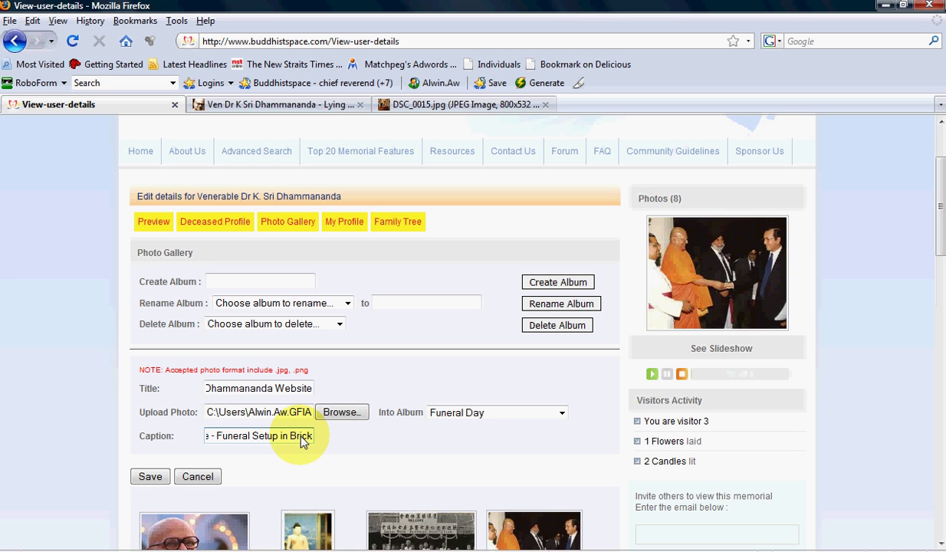
{"action": "type", "text": "sfiel"}
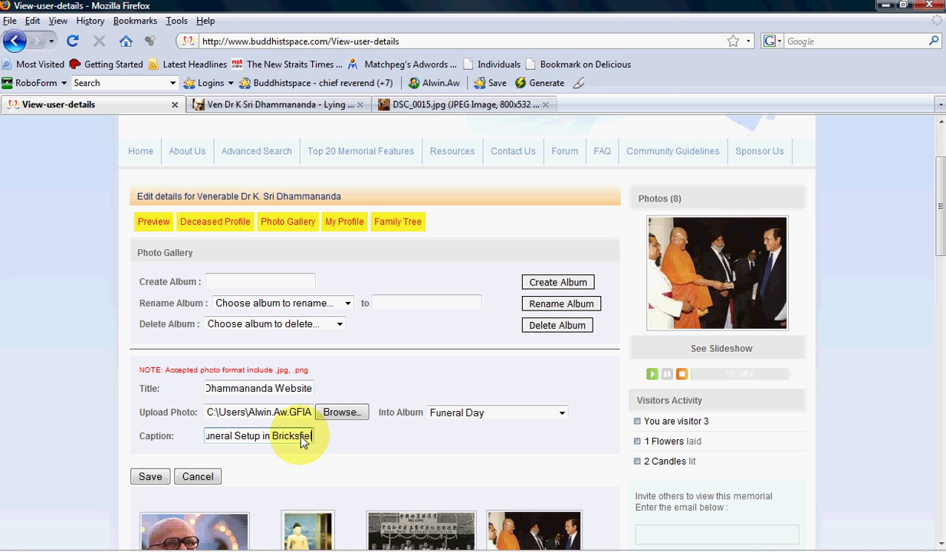
{"action": "type", "text": "d Temple"}
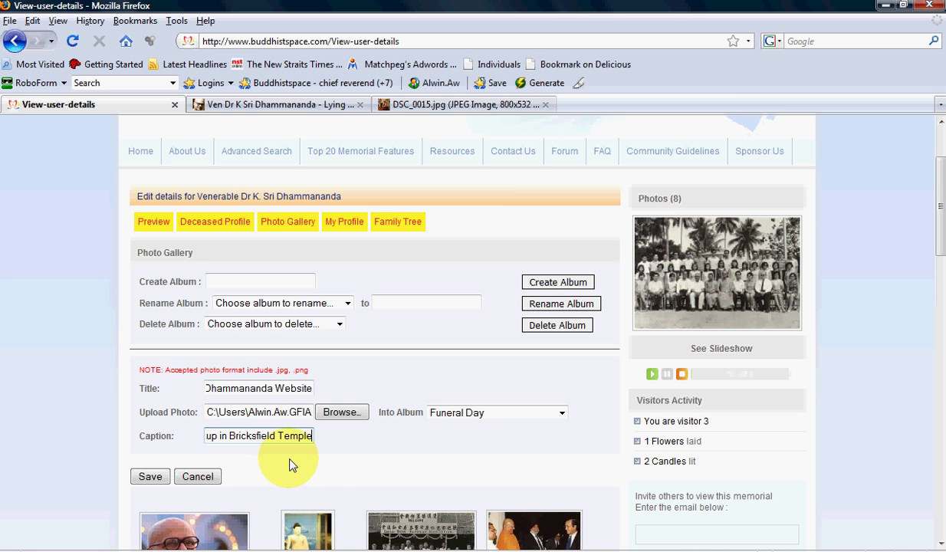
- Save the photo to Funeral Day, then reopen the memorial's Photo Gallery editor
{"action": "left_click", "coordinate": [151, 478]}
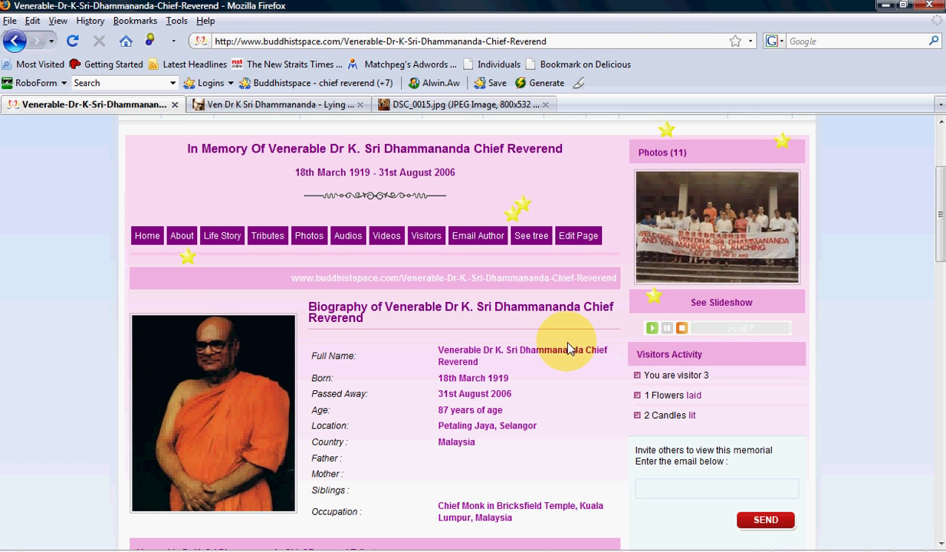
{"action": "left_click", "coordinate": [589, 242]}
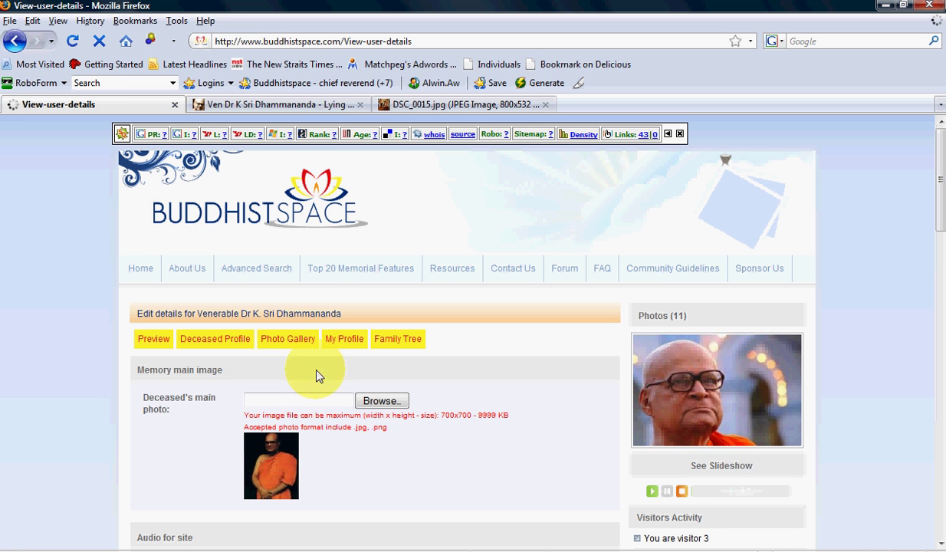
{"action": "left_click", "coordinate": [288, 342]}
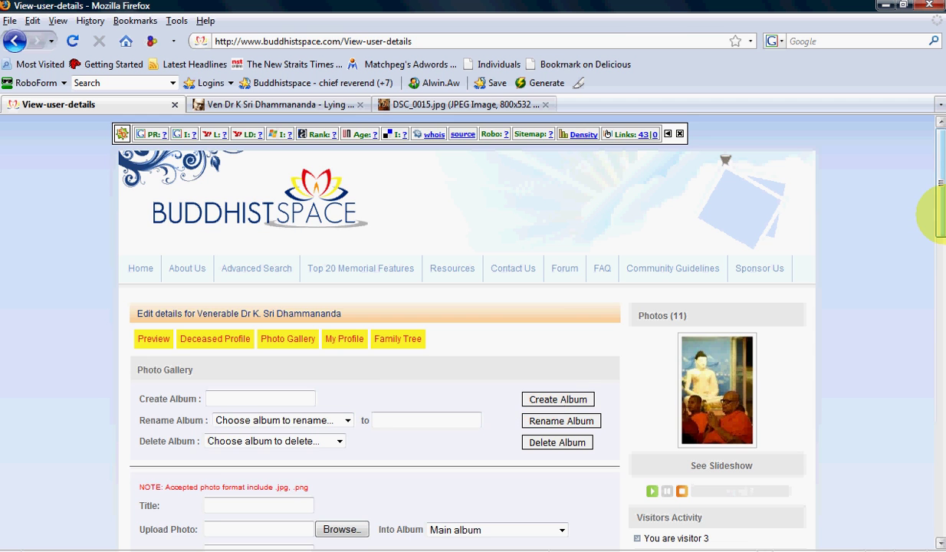
- Delete the Nalanda office photo from the gallery and confirm, leaving 10 photos
{"action": "left_click_drag", "start_coordinate": [938, 215], "coordinate": [937, 333]}
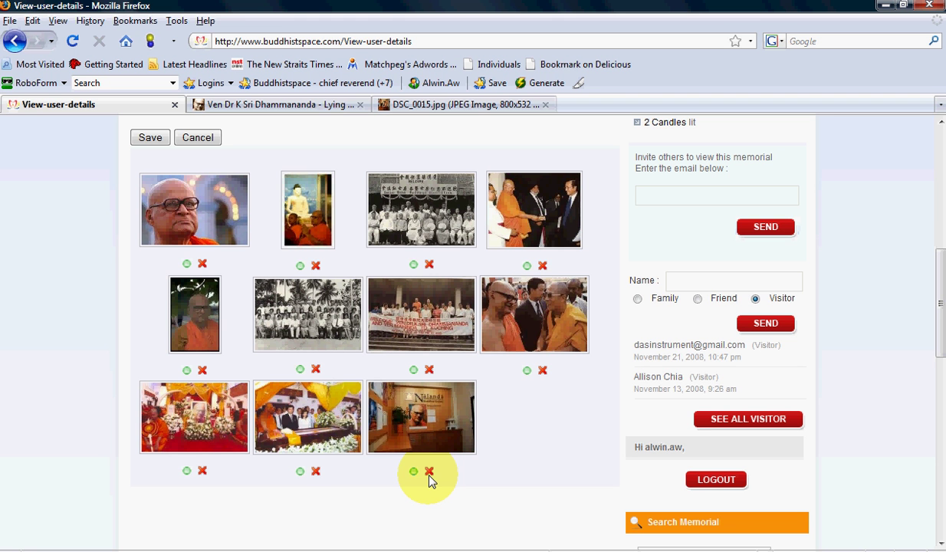
{"action": "left_click", "coordinate": [430, 472]}
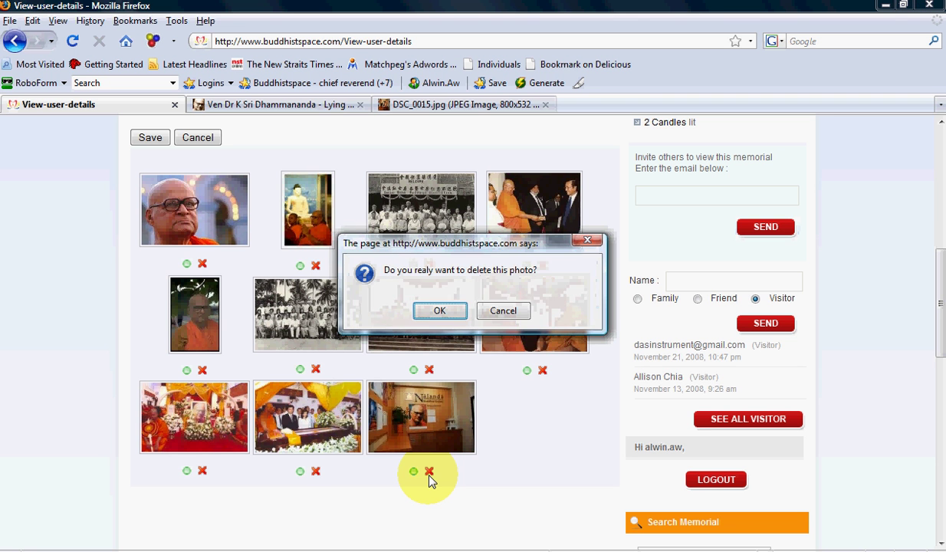
{"action": "left_click", "coordinate": [440, 311]}
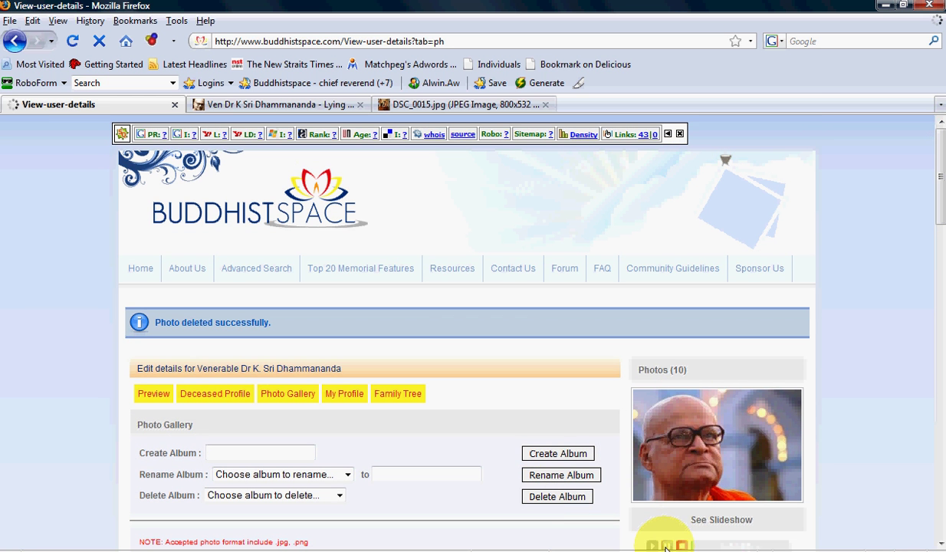
{"action": "left_click_drag", "start_coordinate": [942, 237], "coordinate": [942, 302]}
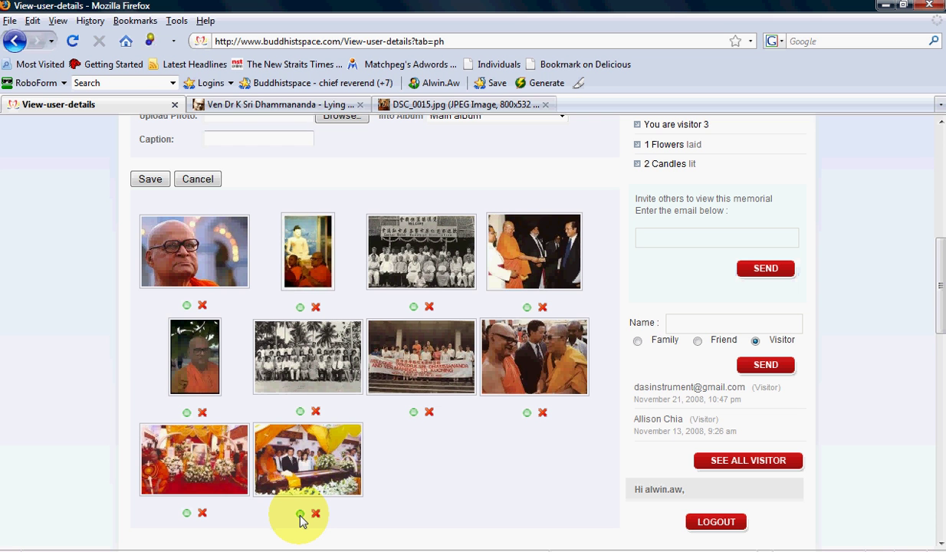
- Unpublish the bottom-row casket funeral photo, leaving 9 published photos
{"action": "left_click", "coordinate": [300, 514]}
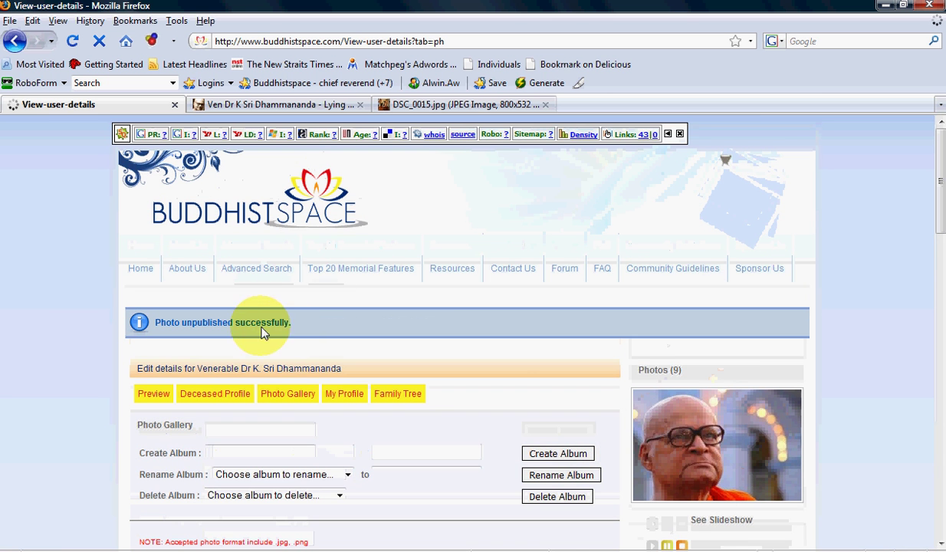
{"action": "scroll", "coordinate": [506, 419], "scroll_direction": "down", "scroll_amount": 4}
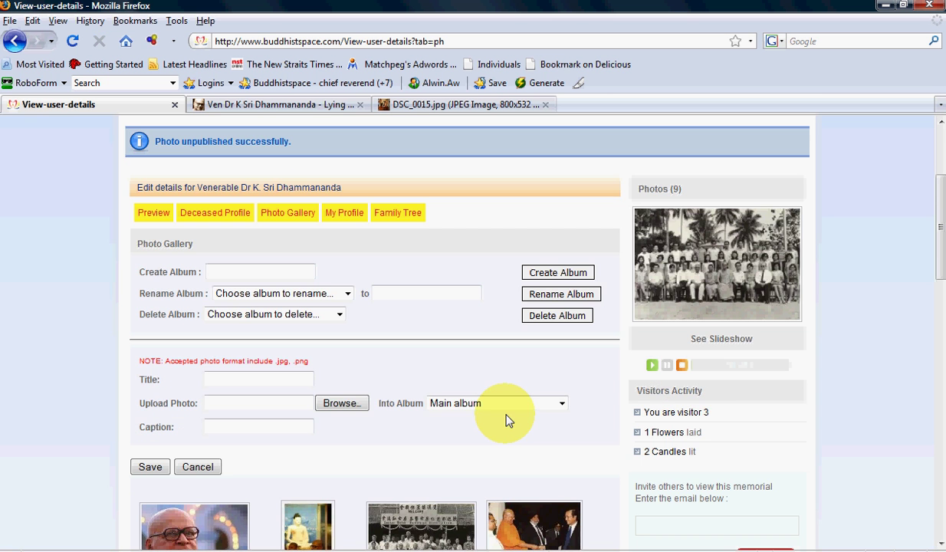